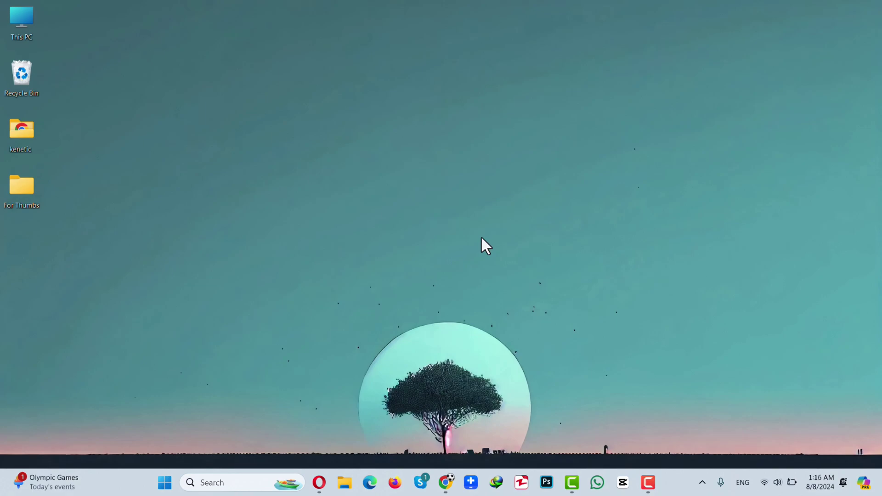
Open This PC from the desktop to list drives C: through G: and Z:
{"action": "double_click", "coordinate": [23, 16]}
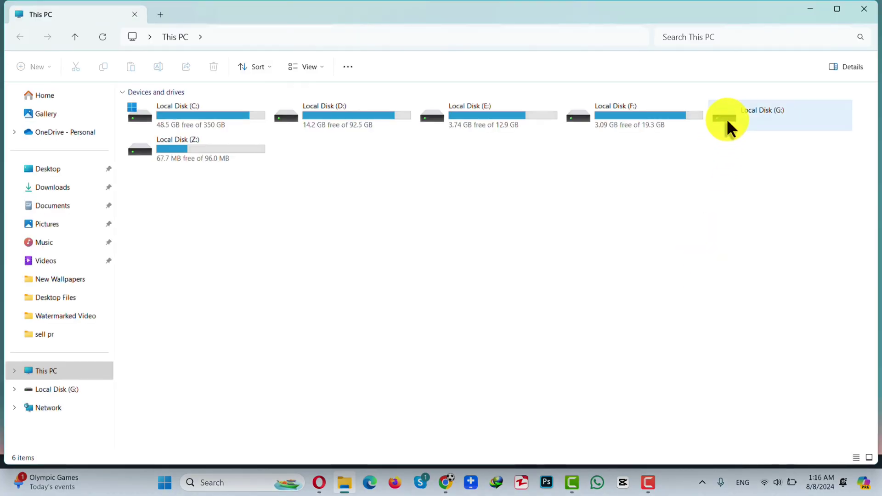
Quick-format the unreadable Local Disk (G:) as FAT32 with 4096-byte units; the format fails
{"action": "left_click", "coordinate": [754, 115]}
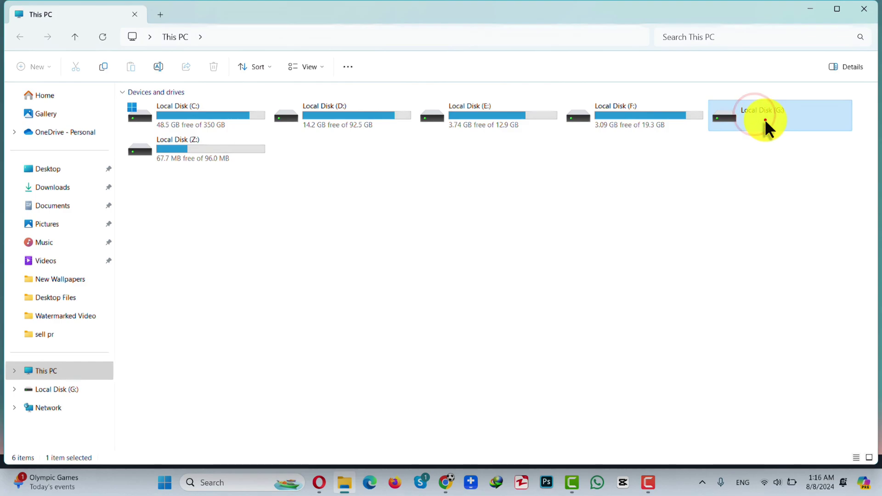
{"action": "double_click", "coordinate": [765, 120]}
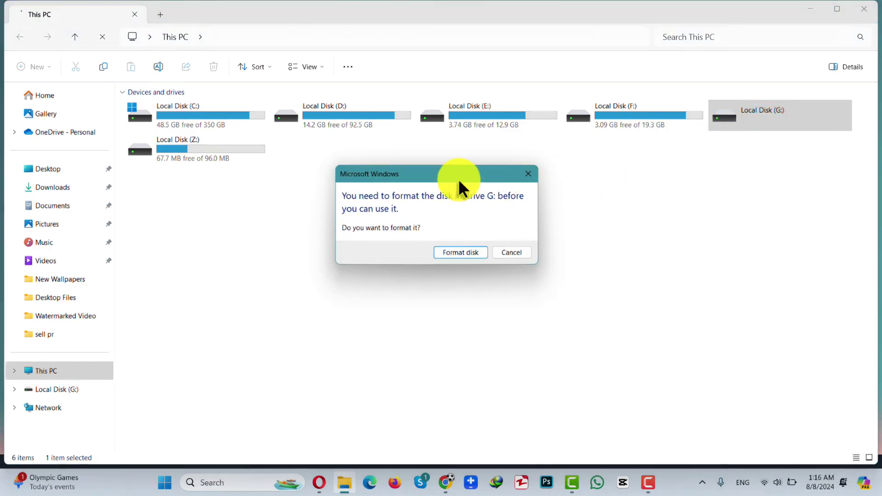
{"action": "left_click", "coordinate": [454, 253]}
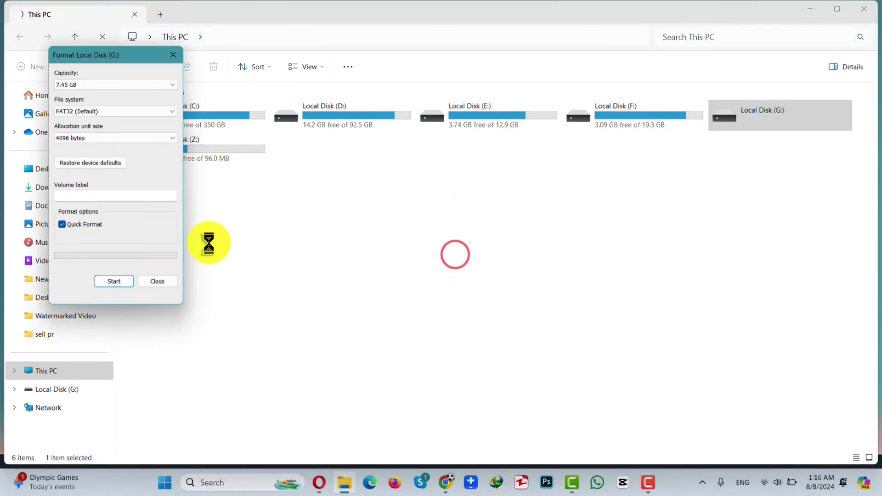
{"action": "left_click", "coordinate": [114, 281]}
{"action": "left_click", "coordinate": [473, 242]}
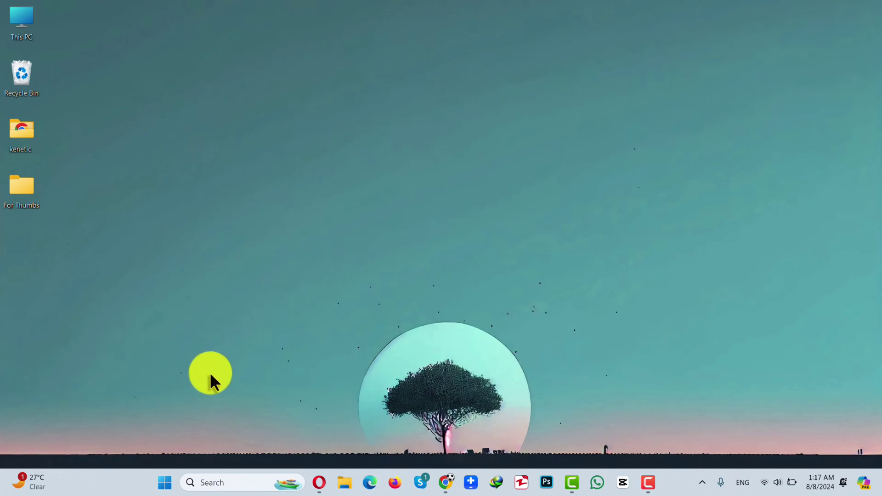
{"action": "left_click", "coordinate": [165, 488]}
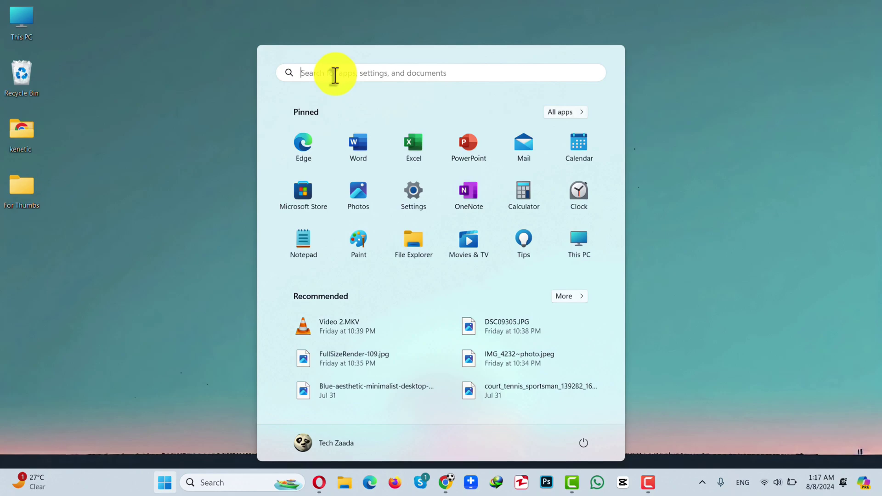
{"action": "key", "text": "super+e"}
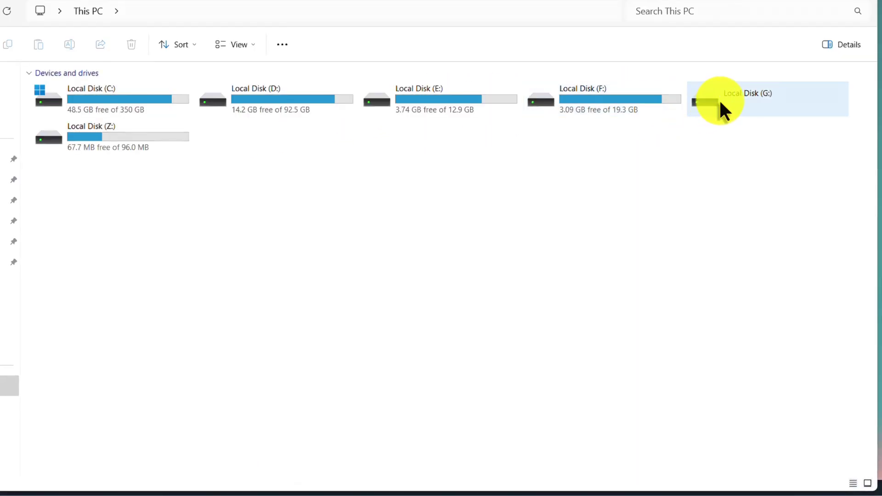
{"action": "left_click", "coordinate": [724, 100]}
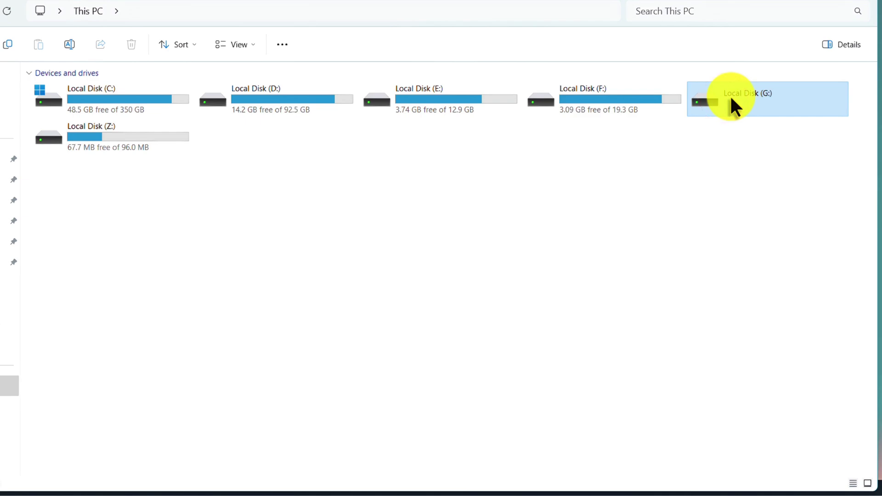
{"action": "right_click", "coordinate": [730, 98]}
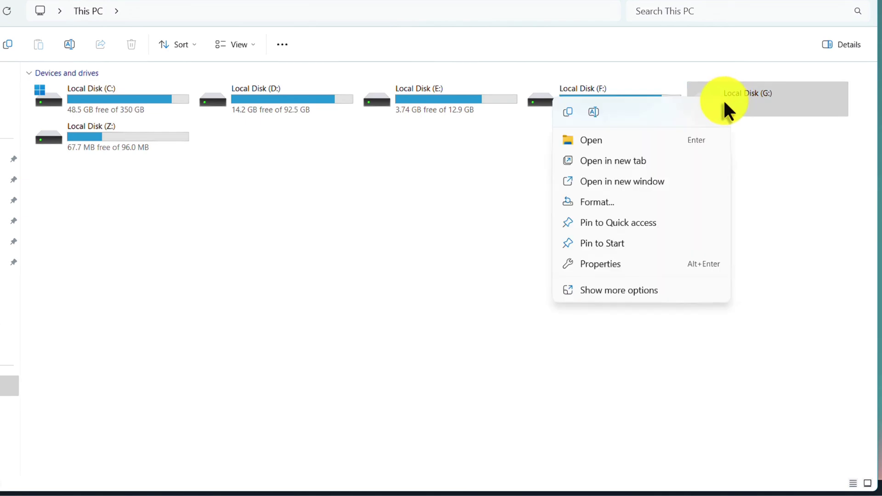
{"action": "left_click", "coordinate": [627, 262]}
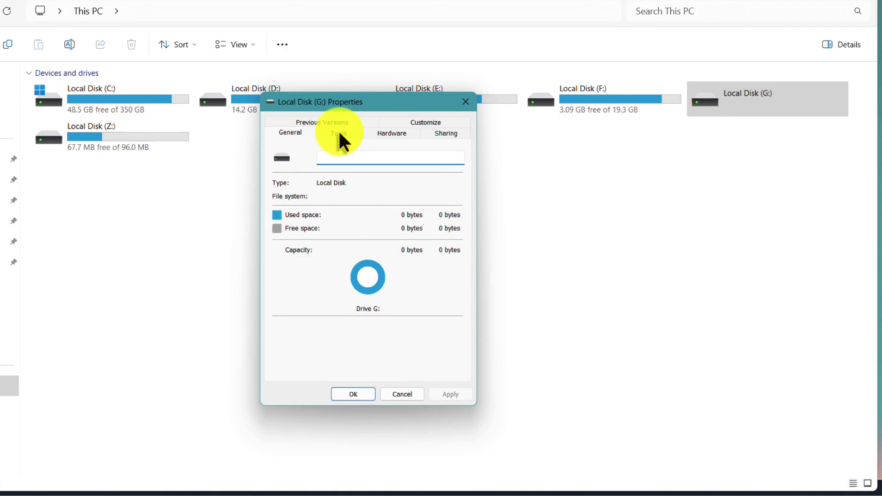
{"action": "left_click", "coordinate": [340, 134]}
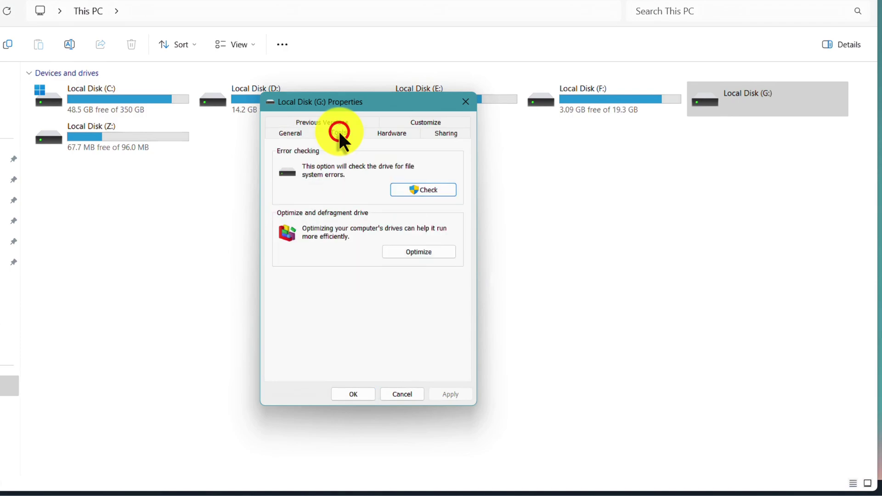
{"action": "left_click", "coordinate": [423, 190]}
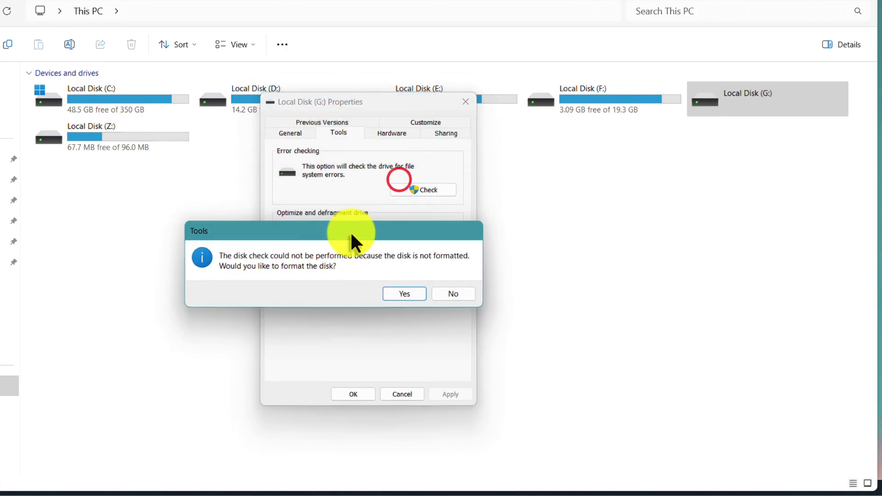
{"action": "left_click", "coordinate": [404, 293]}
{"action": "left_click_drag", "start_coordinate": [357, 173], "coordinate": [531, 118]}
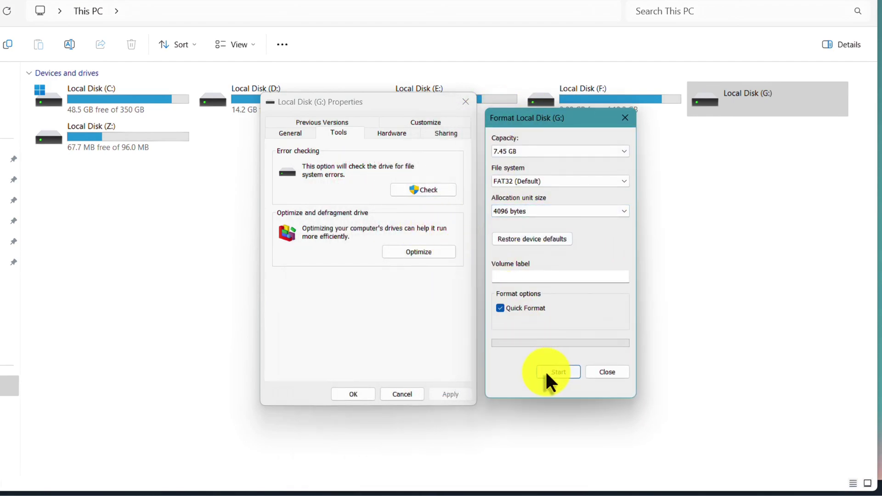
{"action": "left_click", "coordinate": [606, 372]}
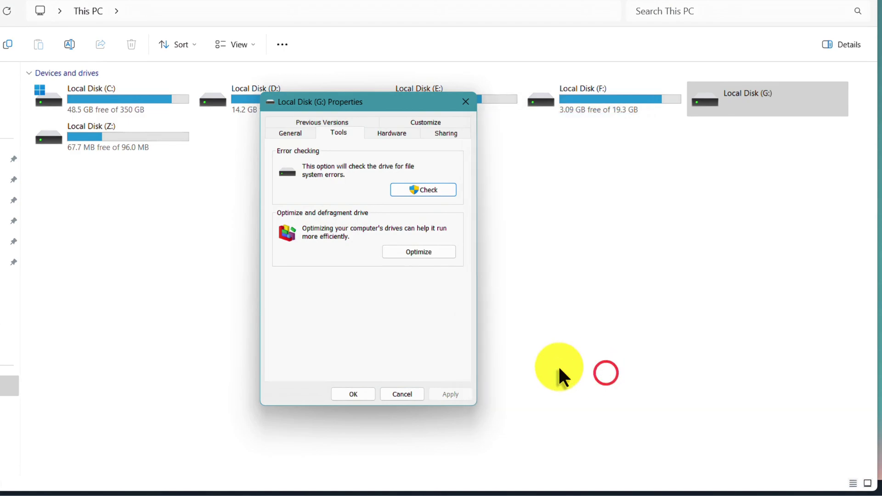
{"action": "left_click", "coordinate": [399, 396]}
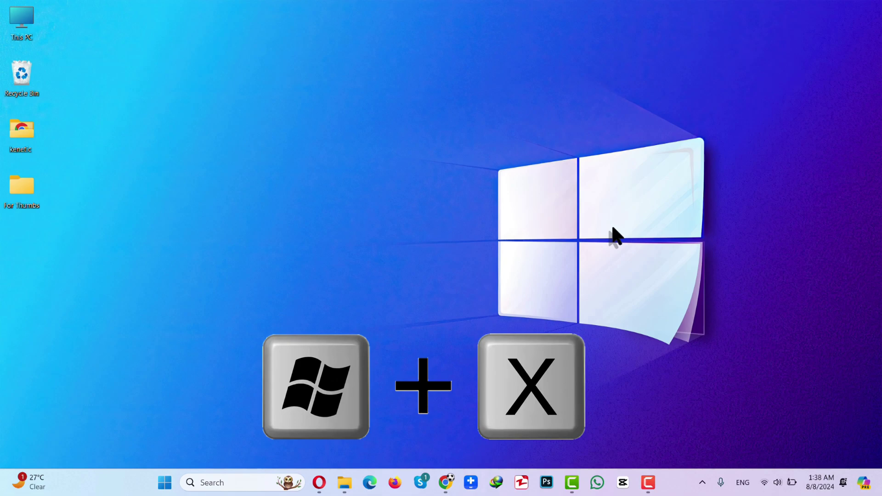
{"action": "key", "text": "super+x"}
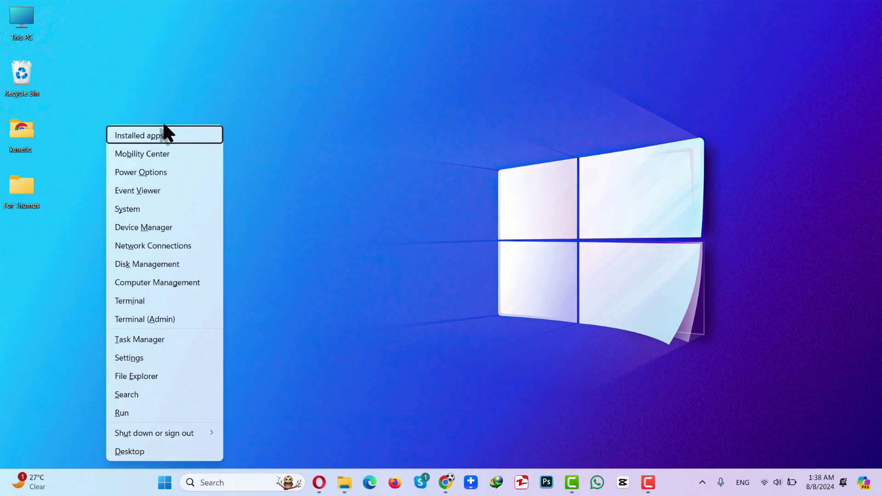
{"action": "left_click", "coordinate": [178, 230]}
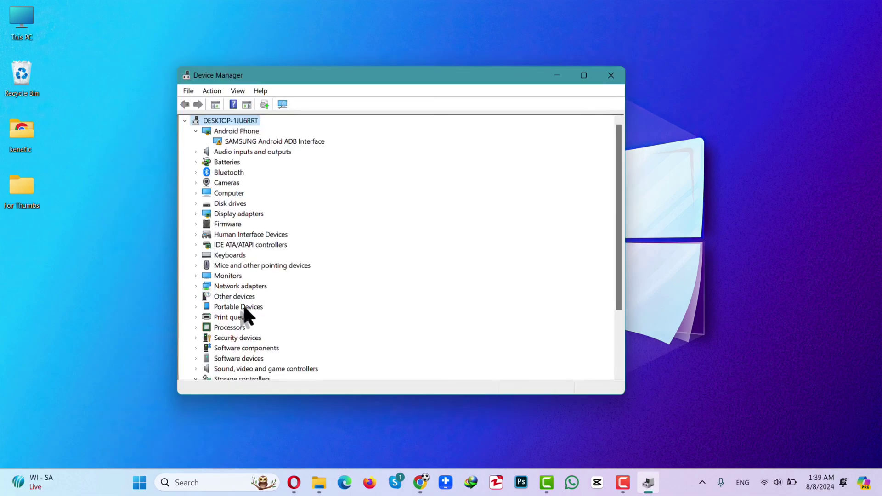
{"action": "left_click", "coordinate": [255, 297]}
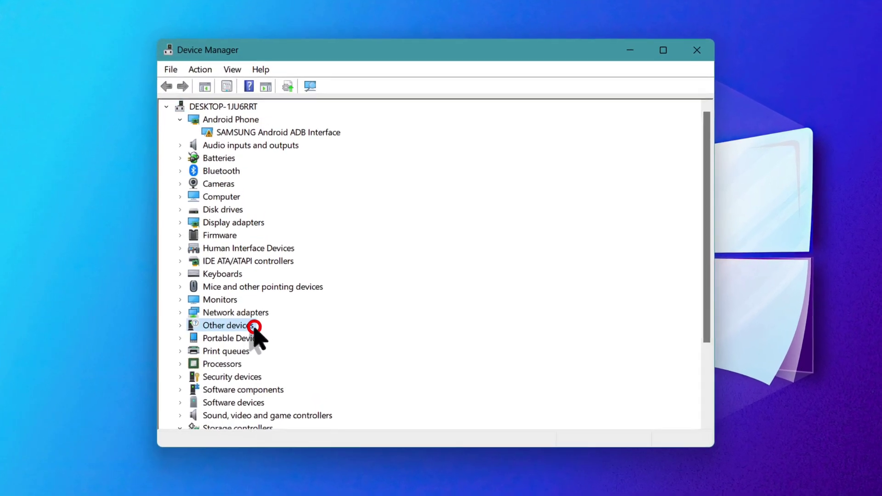
{"action": "double_click", "coordinate": [249, 339]}
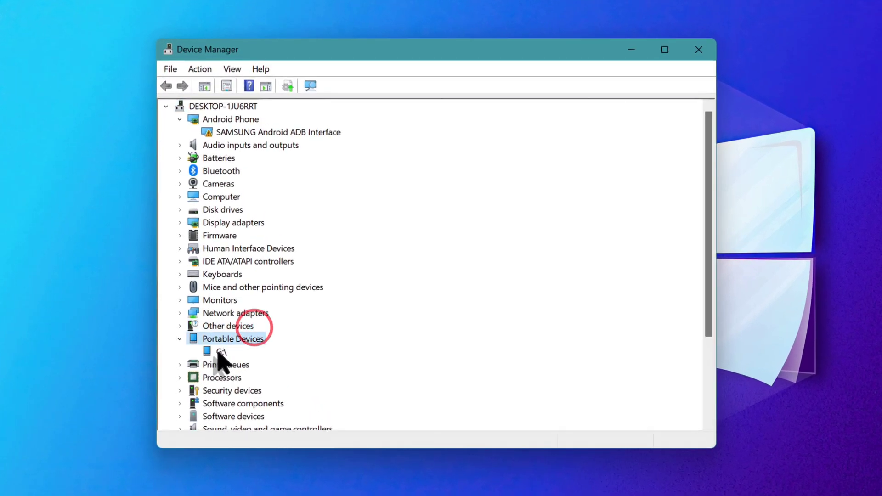
{"action": "left_click", "coordinate": [219, 352]}
{"action": "right_click", "coordinate": [220, 354]}
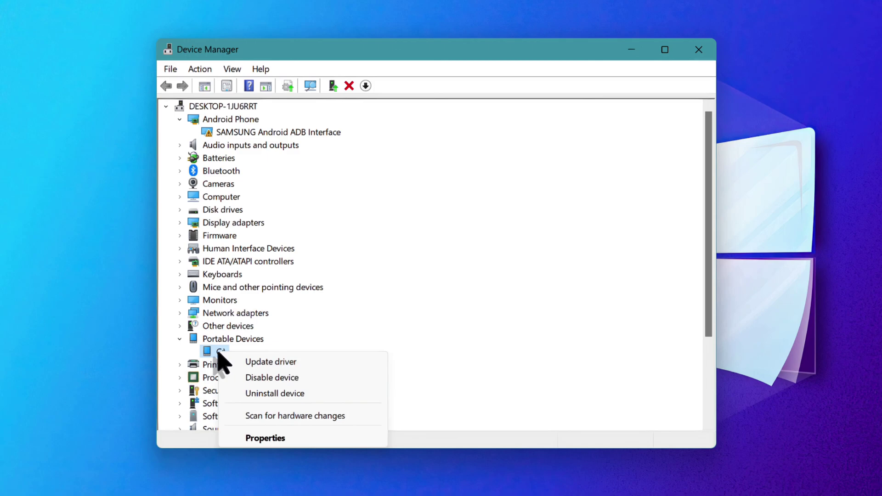
{"action": "left_click", "coordinate": [318, 363]}
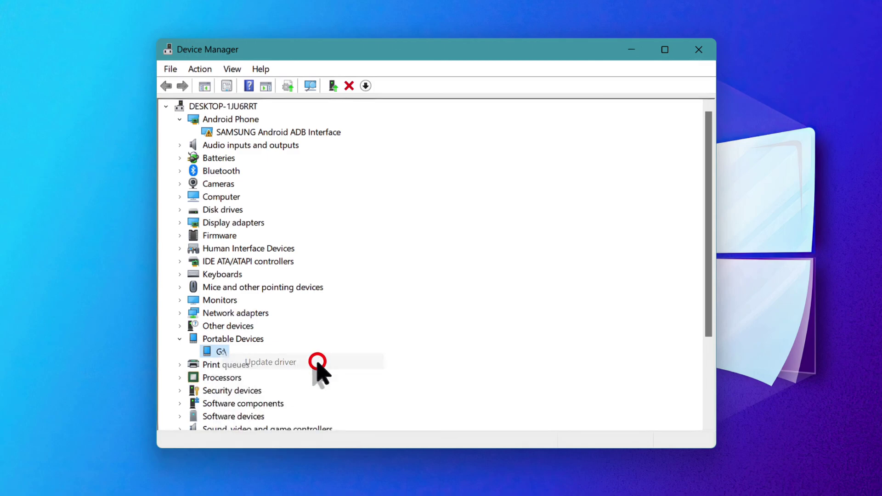
{"action": "left_click", "coordinate": [432, 224]}
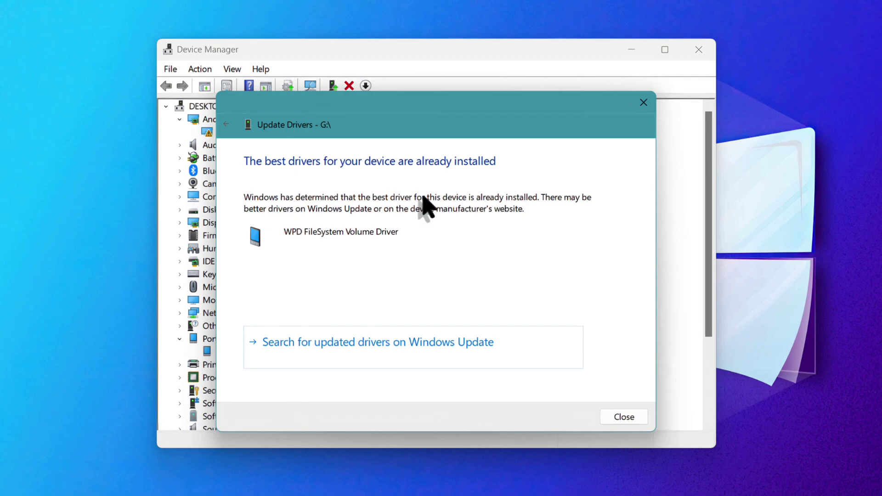
{"action": "left_click", "coordinate": [618, 418]}
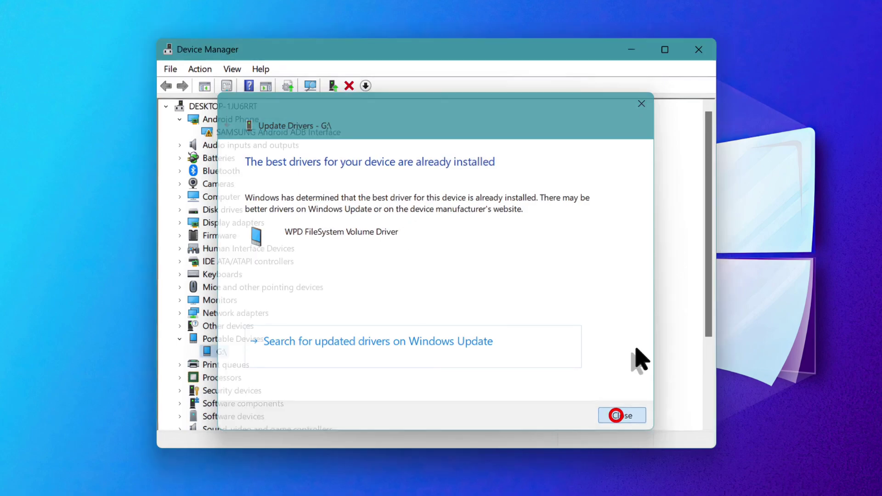
{"action": "left_click", "coordinate": [699, 50]}
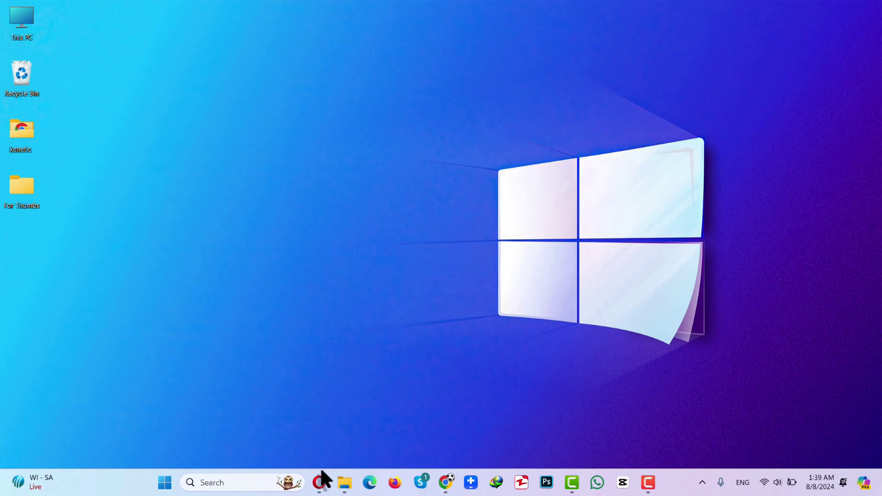
{"action": "left_click", "coordinate": [320, 480]}
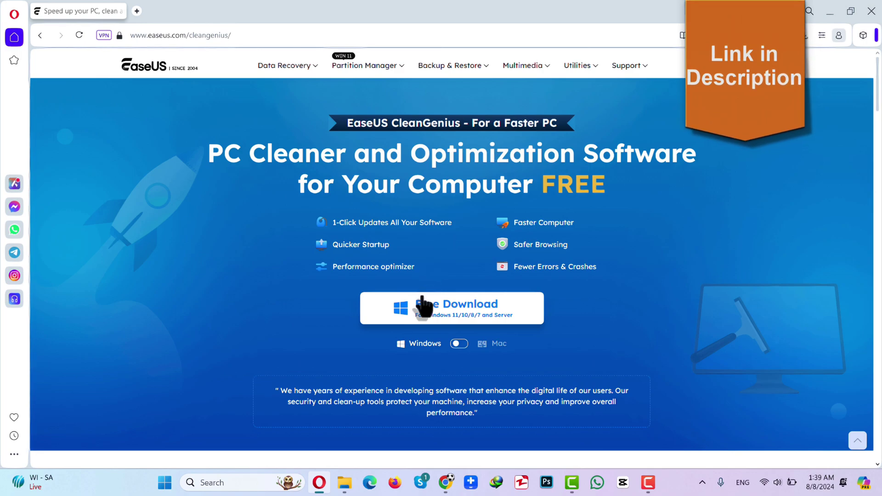
Minimize Opera and launch EaseUS CleanGenius by searching 'ease' in Start
{"action": "left_click", "coordinate": [821, 17]}
{"action": "left_click", "coordinate": [168, 483]}
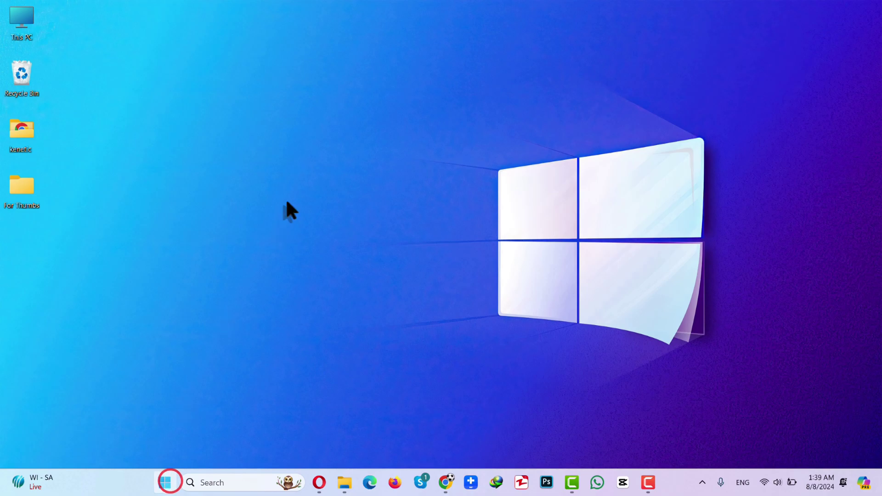
{"action": "left_click", "coordinate": [337, 77]}
{"action": "type", "text": "ease"}
{"action": "left_click", "coordinate": [332, 158]}
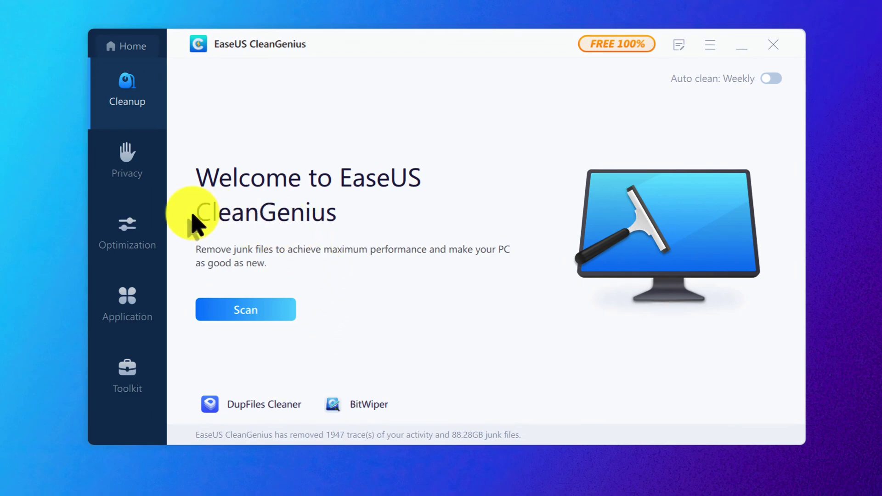
Start the DriverHandy tool listed among CleanGenius's System Optimization tools
{"action": "left_click", "coordinate": [128, 232]}
{"action": "scroll", "coordinate": [413, 238], "scroll_direction": "down", "scroll_amount": 3}
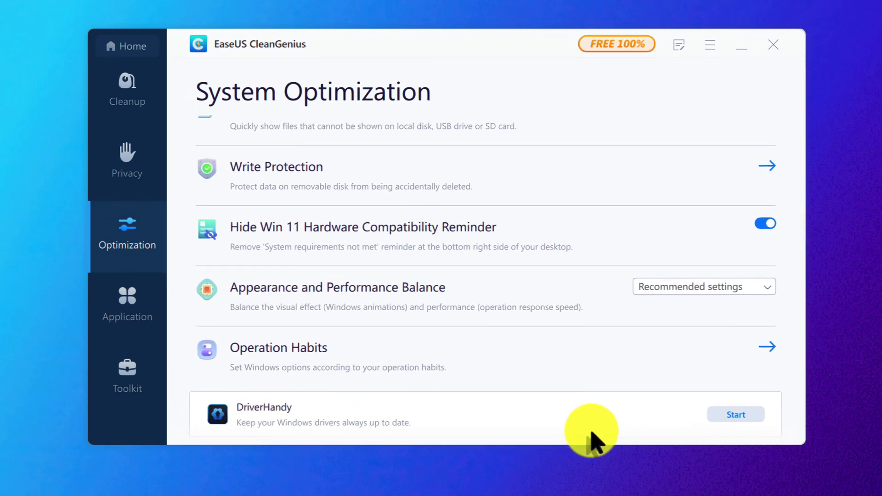
{"action": "left_click", "coordinate": [745, 414]}
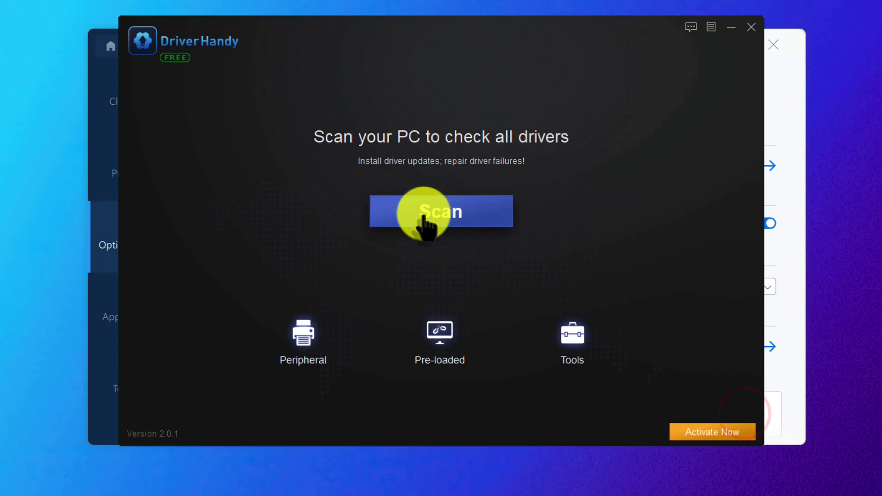
Scan all PC drivers and download the missing fingerprint driver for the Unknown device
{"action": "left_click", "coordinate": [429, 216]}
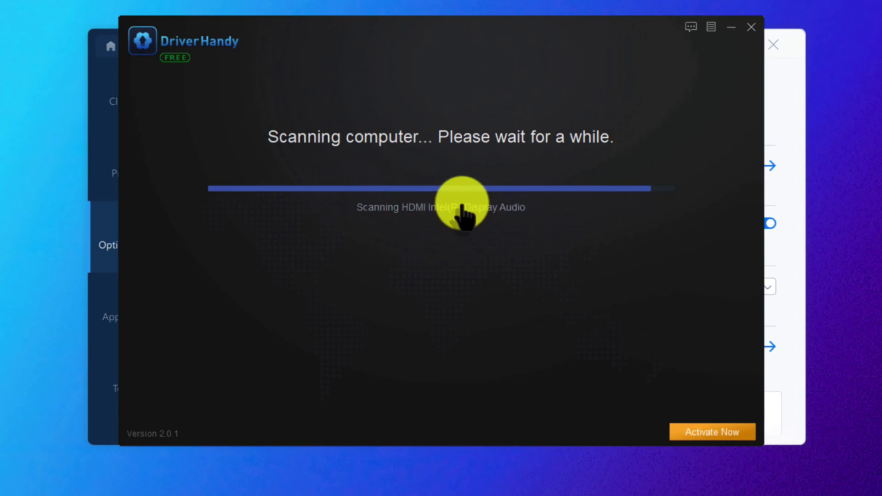
{"action": "left_click", "coordinate": [474, 168]}
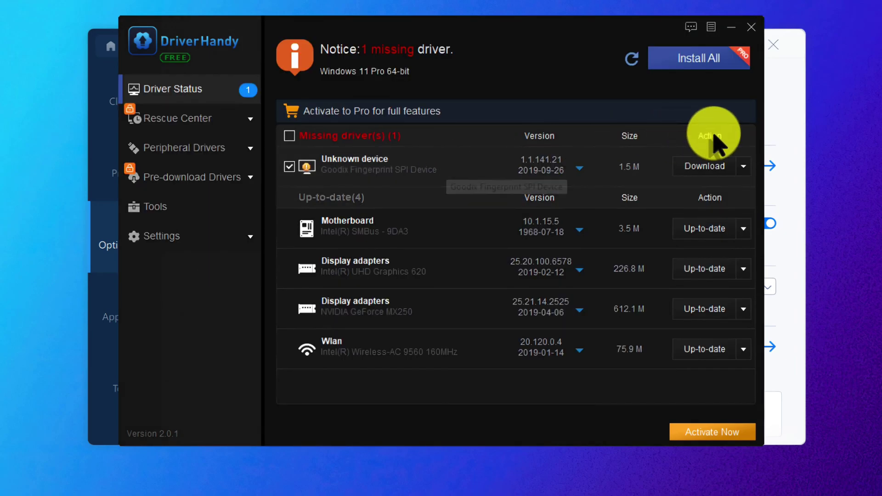
{"action": "left_click", "coordinate": [700, 167]}
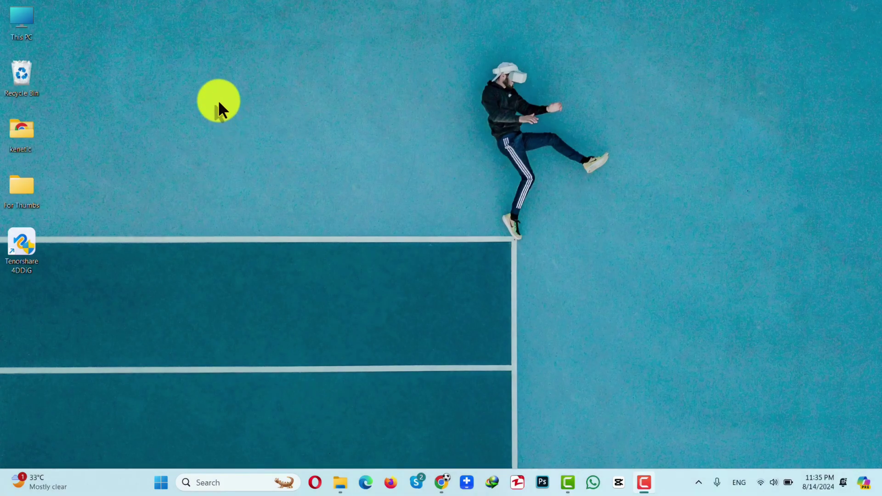
Run Command Prompt as administrator with chkdsk entered, and open This PC showing USB Drive (L:)
{"action": "left_click", "coordinate": [219, 100]}
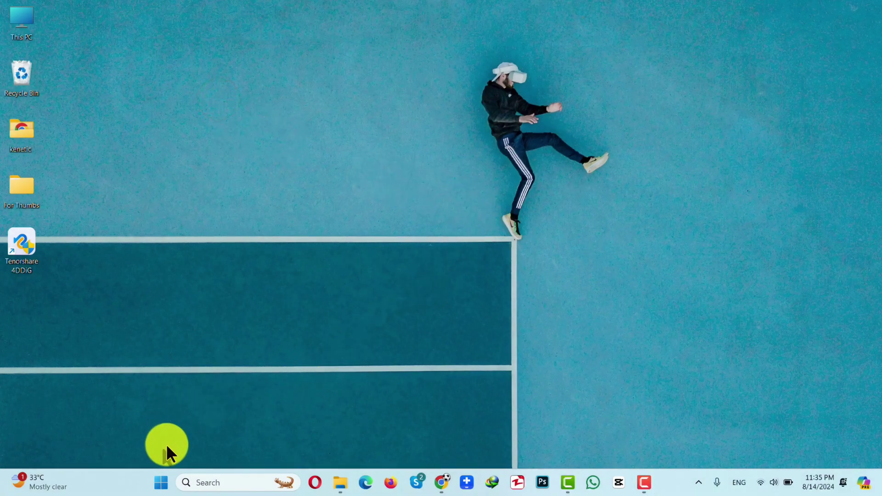
{"action": "left_click", "coordinate": [162, 482]}
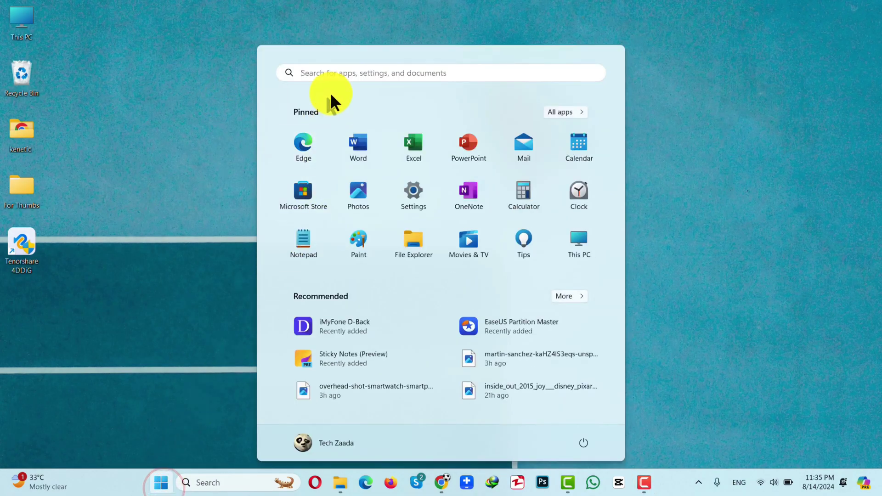
{"action": "left_click", "coordinate": [331, 76]}
{"action": "type", "text": "cmd"}
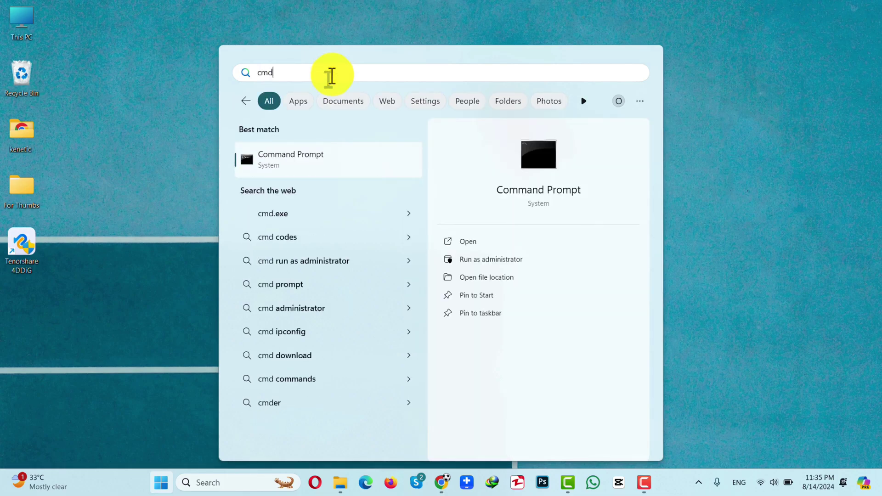
{"action": "right_click", "coordinate": [334, 153]}
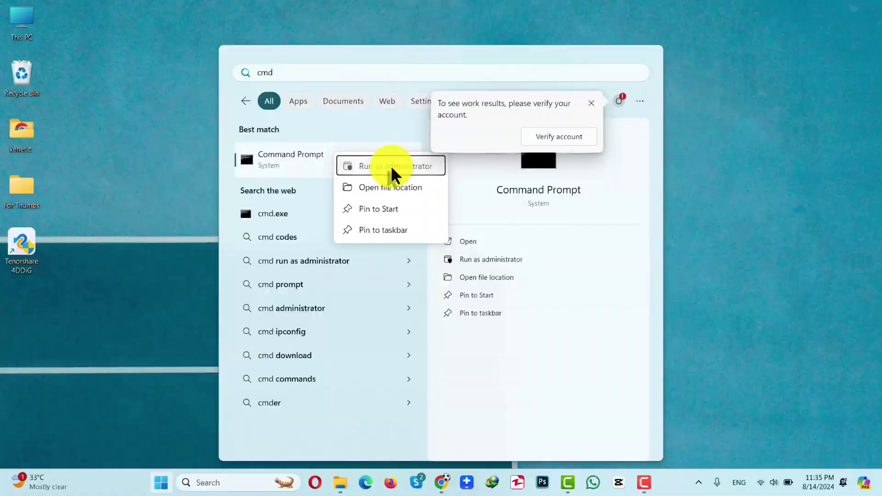
{"action": "left_click", "coordinate": [391, 165]}
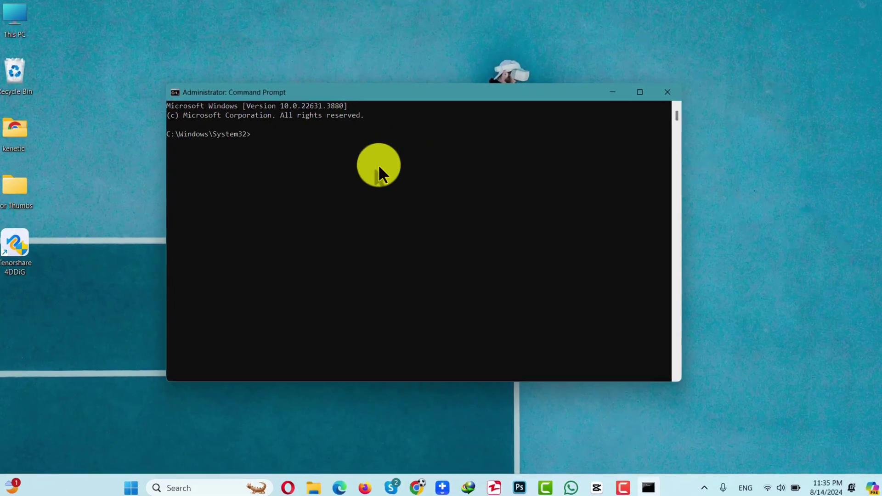
{"action": "type", "text": "chkdsk"}
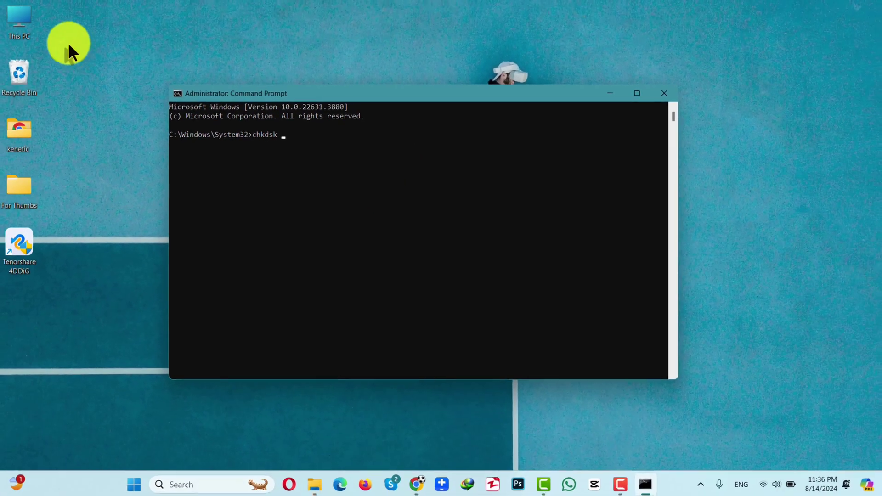
{"action": "double_click", "coordinate": [21, 17]}
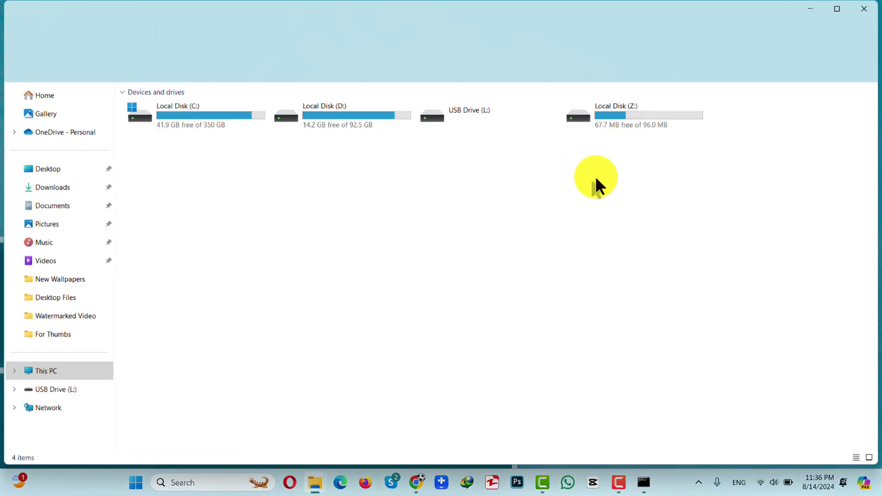
Run chkdsk L: /f to repair the exFAT SD card's boot-region corruption
{"action": "left_click", "coordinate": [492, 116]}
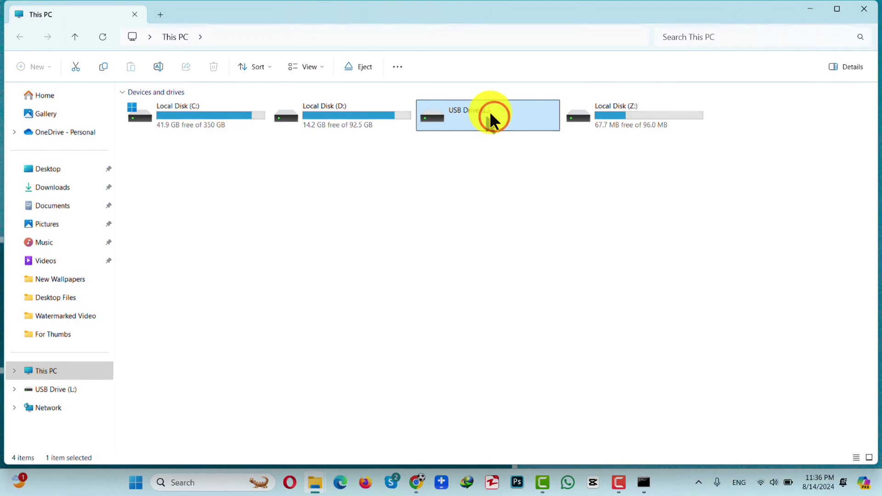
{"action": "left_click", "coordinate": [643, 482]}
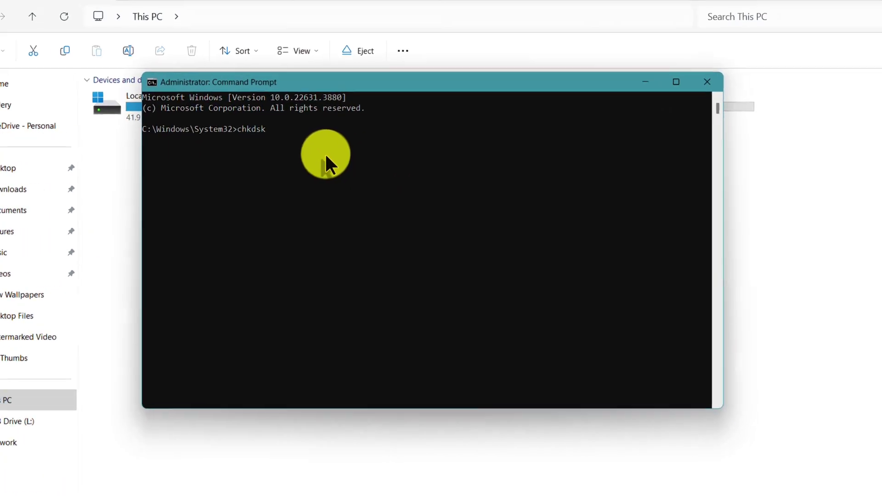
{"action": "type", "text": "L"}
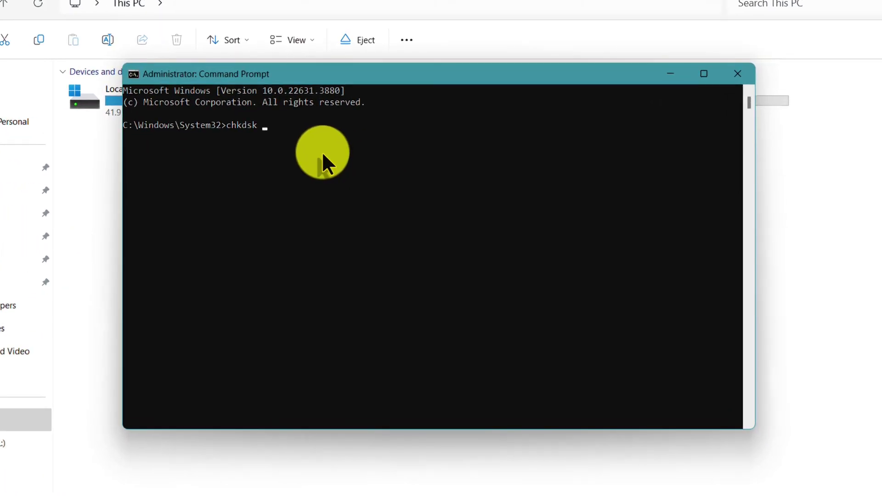
{"action": "type", "text": ": /f"}
{"action": "left_click_drag", "start_coordinate": [291, 123], "coordinate": [280, 124]}
{"action": "key", "text": "Return"}
{"action": "key", "text": "Return"}
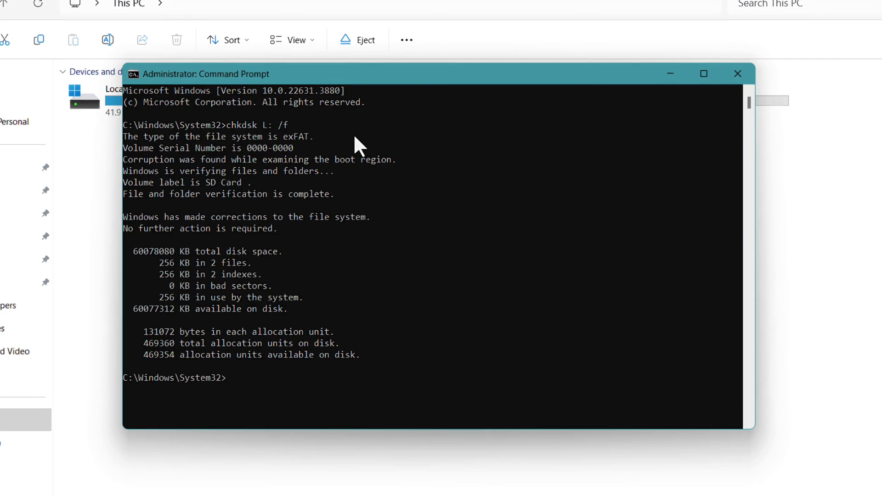
{"action": "left_click_drag", "start_coordinate": [385, 76], "coordinate": [417, 159]}
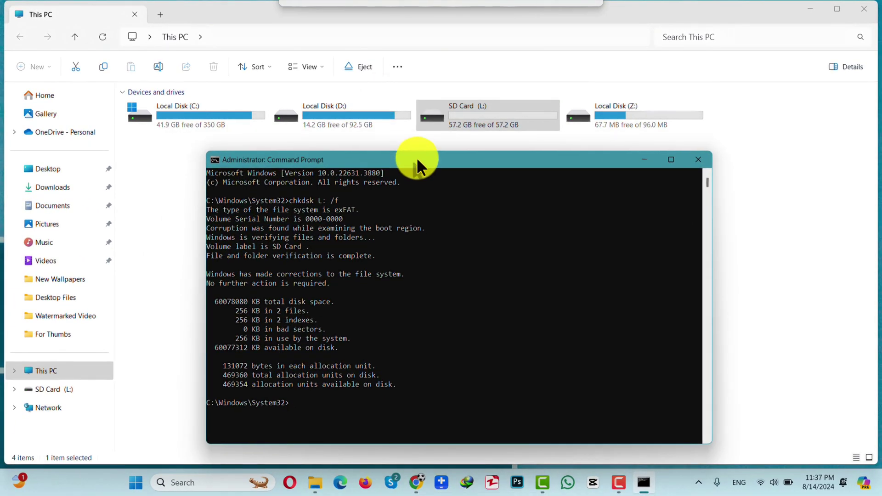
Open the repaired SD Card (L:), confirm it is empty, and close File Explorer
{"action": "left_click", "coordinate": [450, 118]}
{"action": "left_click", "coordinate": [464, 115]}
{"action": "left_click", "coordinate": [482, 117]}
{"action": "double_click", "coordinate": [481, 114]}
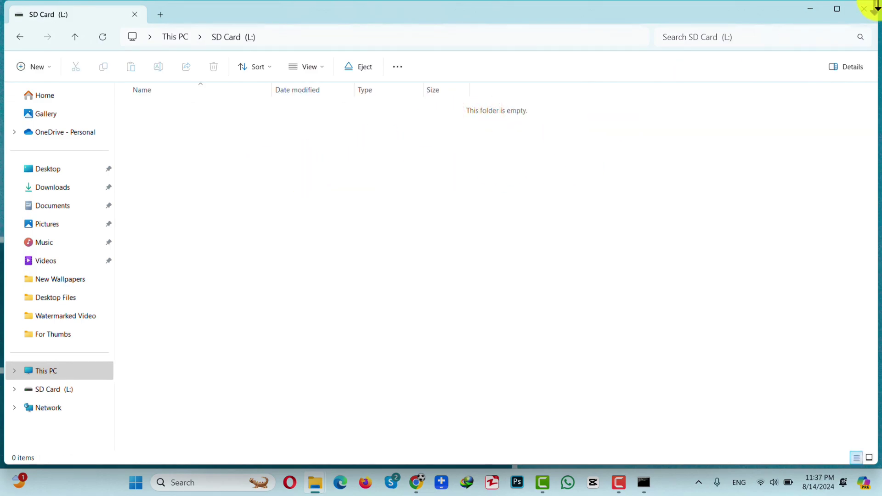
{"action": "left_click", "coordinate": [865, 10]}
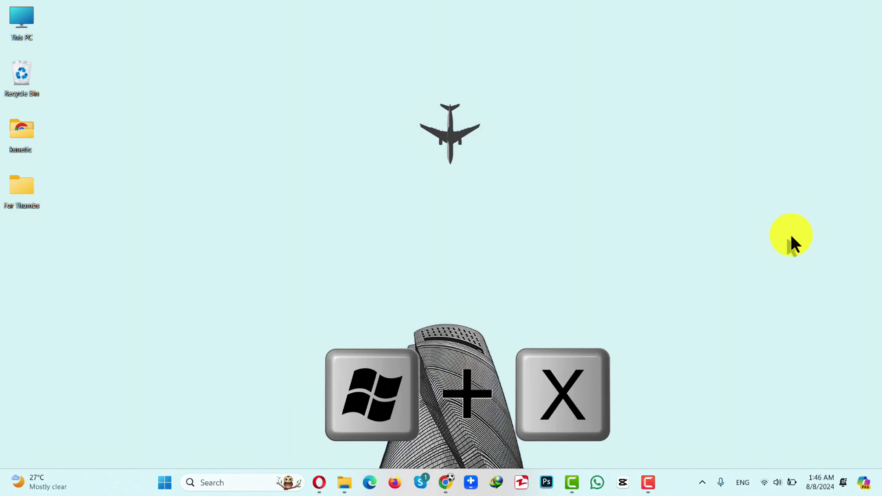
In Disk Management, reassign Disk 1's 7.45 GB RAW volume from letter G: to H:
{"action": "key", "text": "super+x"}
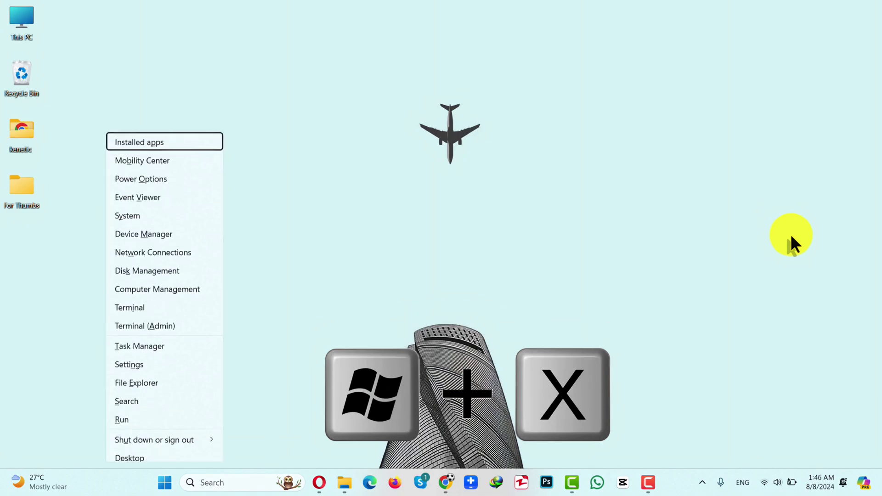
{"action": "left_click", "coordinate": [181, 263]}
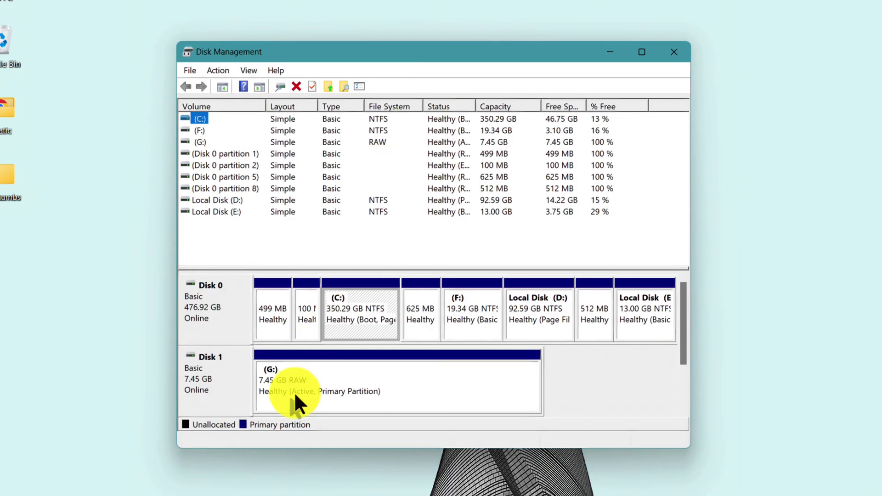
{"action": "left_click", "coordinate": [286, 379]}
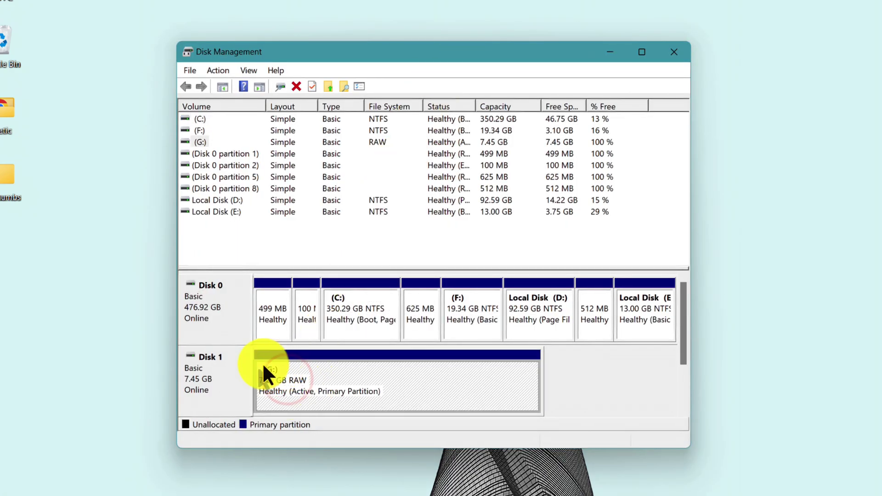
{"action": "right_click", "coordinate": [308, 380]}
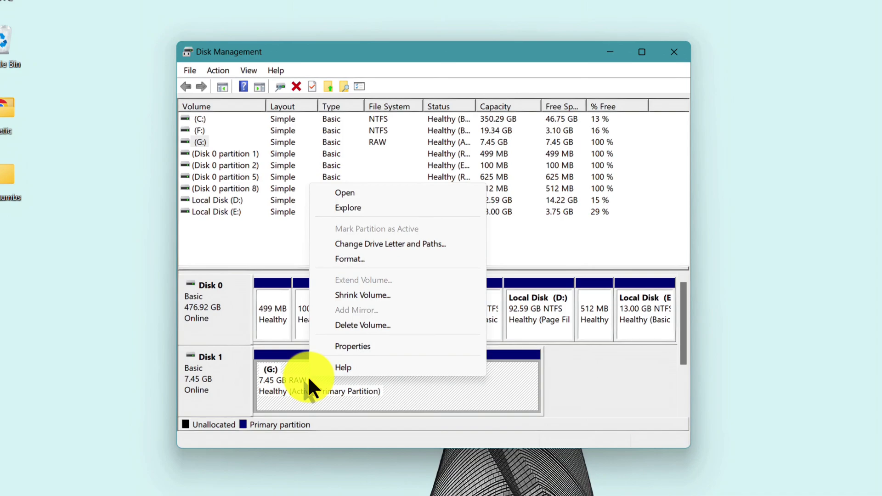
{"action": "left_click", "coordinate": [450, 244]}
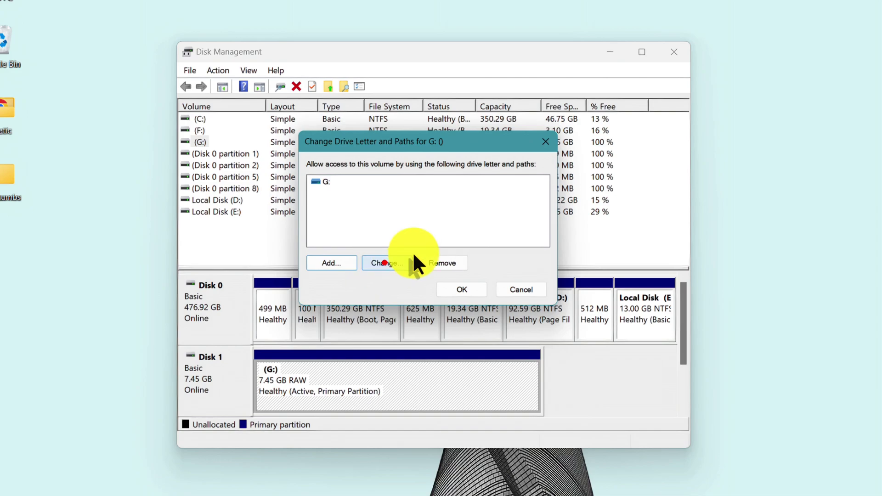
{"action": "left_click", "coordinate": [398, 265]}
{"action": "left_click", "coordinate": [541, 202]}
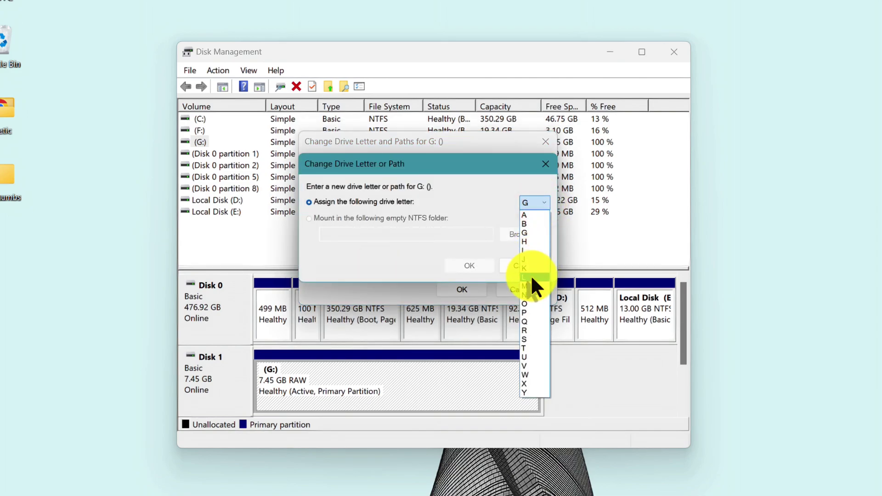
{"action": "left_click", "coordinate": [529, 242]}
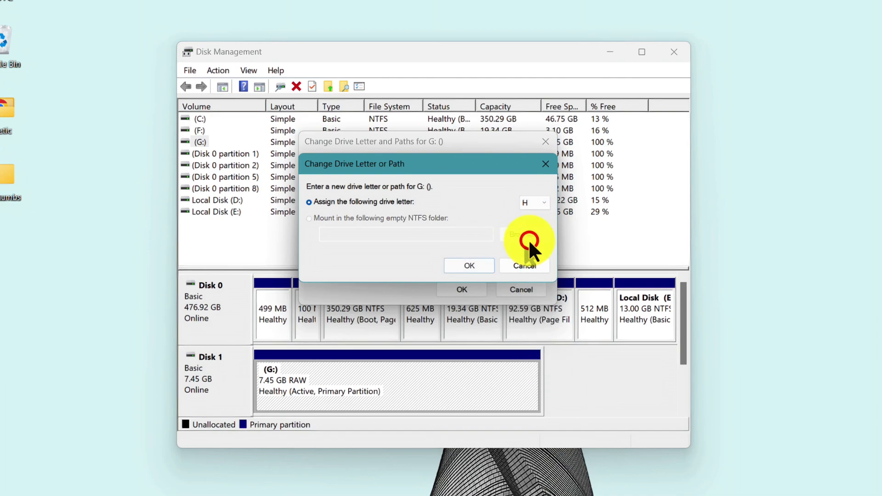
{"action": "left_click", "coordinate": [470, 264]}
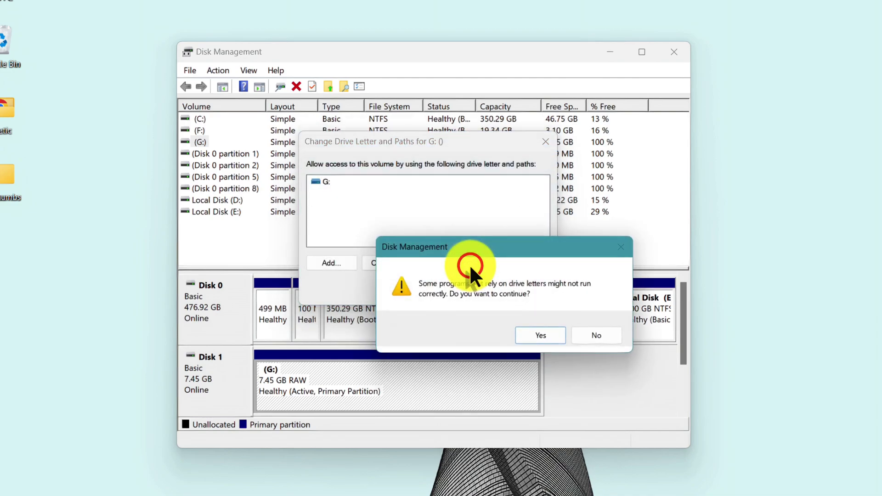
{"action": "left_click", "coordinate": [548, 331]}
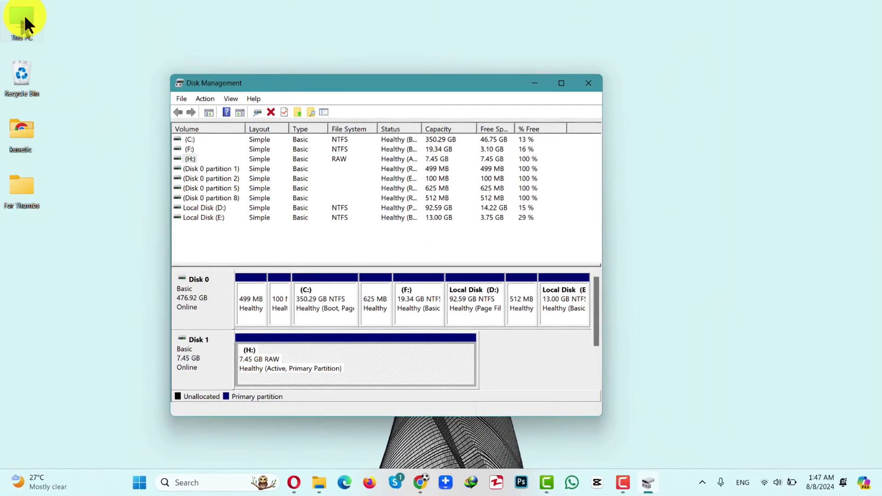
Quick-format Local Disk (H:) as FAT32; Windows cannot complete the format
{"action": "double_click", "coordinate": [25, 18]}
{"action": "double_click", "coordinate": [747, 115]}
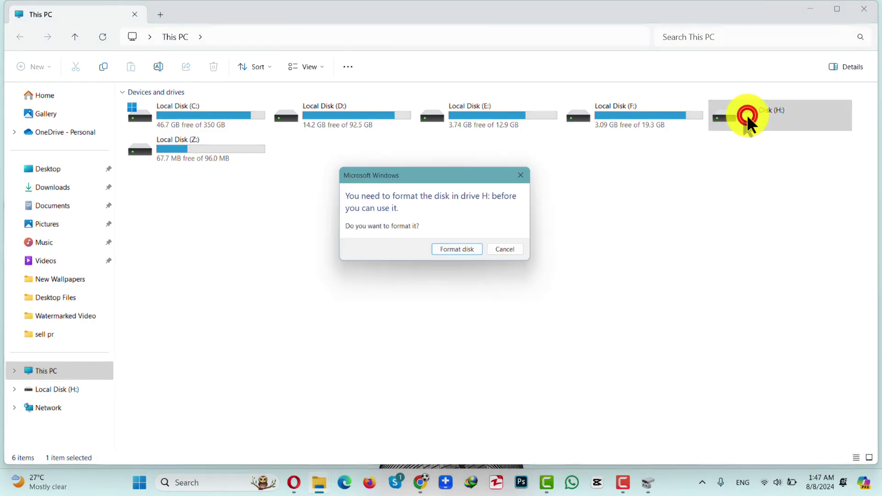
{"action": "left_click", "coordinate": [454, 255]}
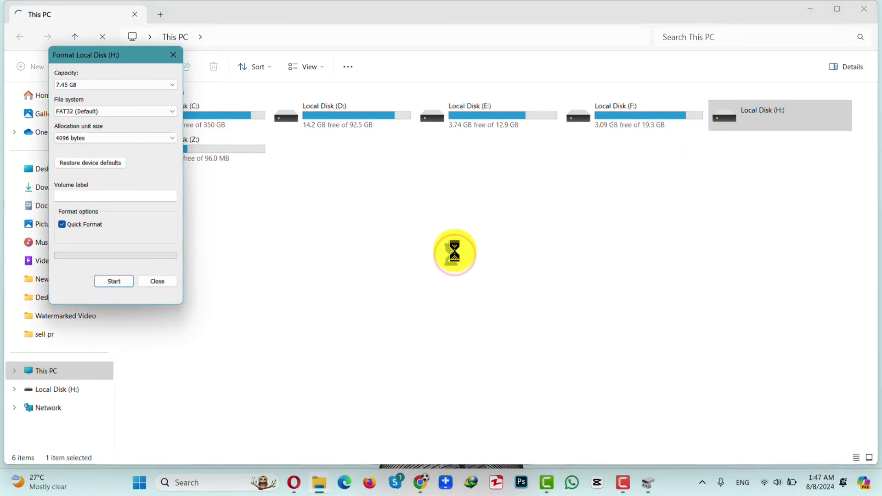
{"action": "left_click", "coordinate": [120, 281]}
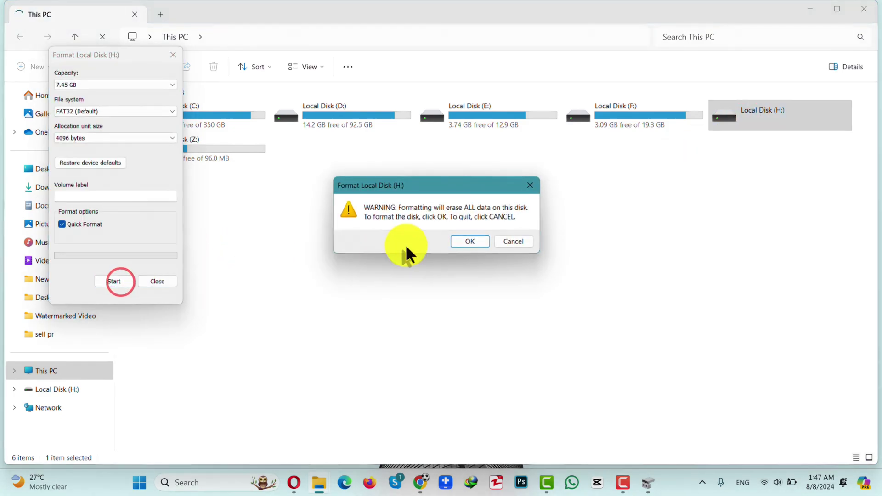
{"action": "left_click", "coordinate": [462, 241]}
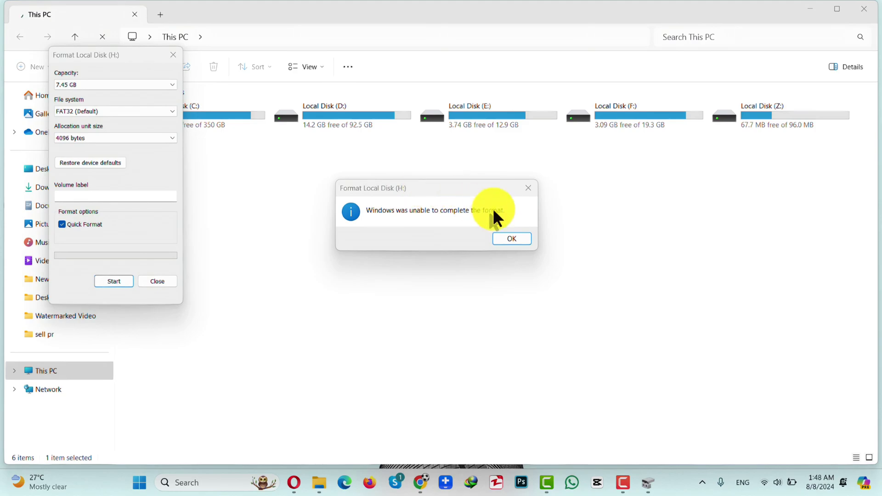
{"action": "left_click", "coordinate": [406, 217]}
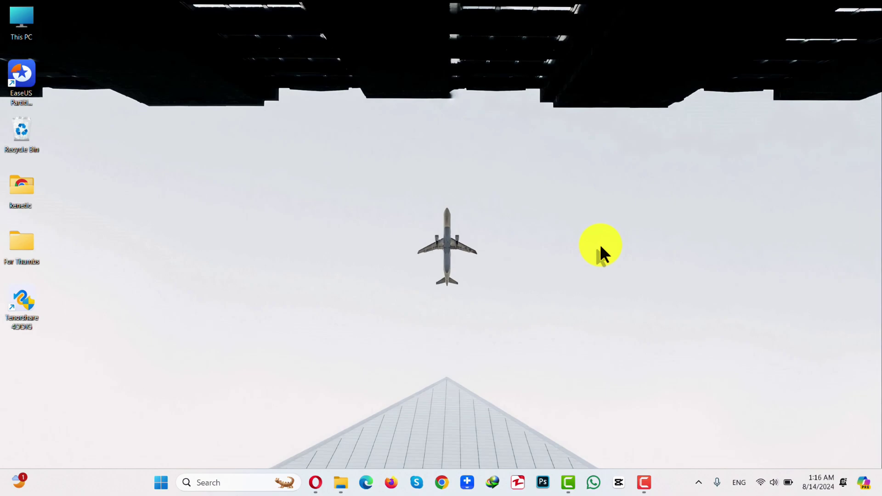
Find cmd in Start and launch Command Prompt as administrator
{"action": "left_click", "coordinate": [161, 483]}
{"action": "left_click", "coordinate": [332, 77]}
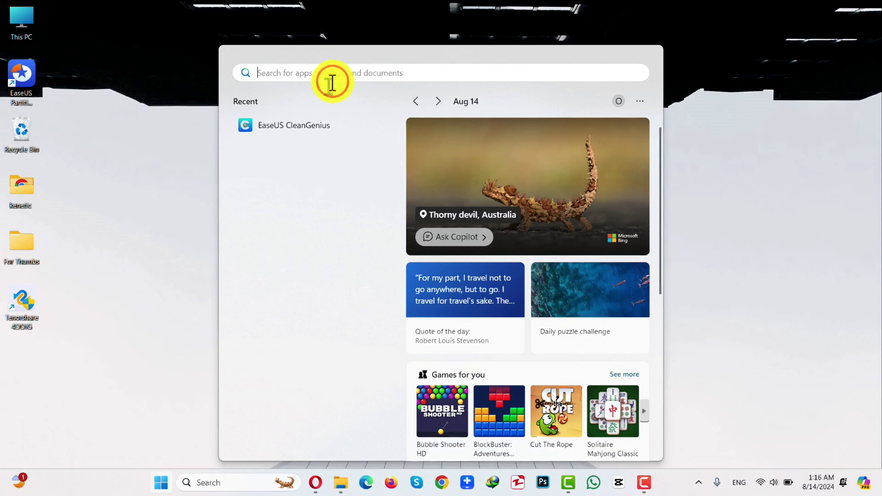
{"action": "type", "text": "cmd"}
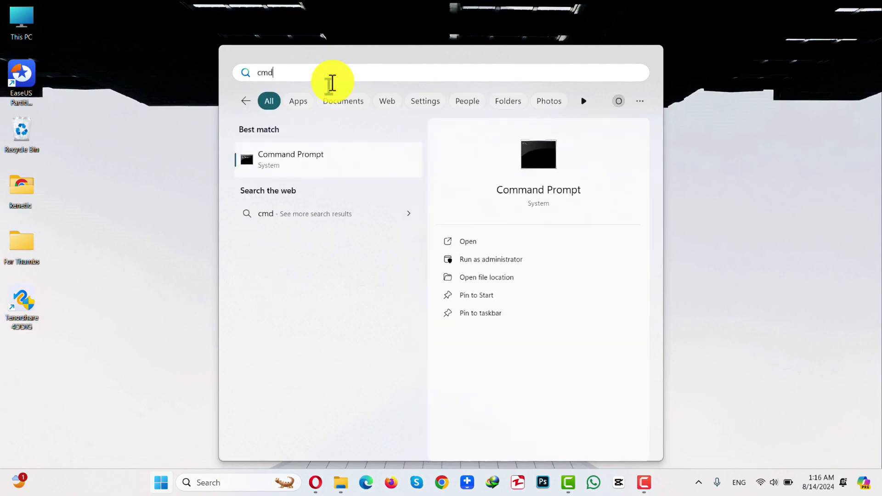
{"action": "right_click", "coordinate": [352, 157]}
{"action": "left_click", "coordinate": [391, 171]}
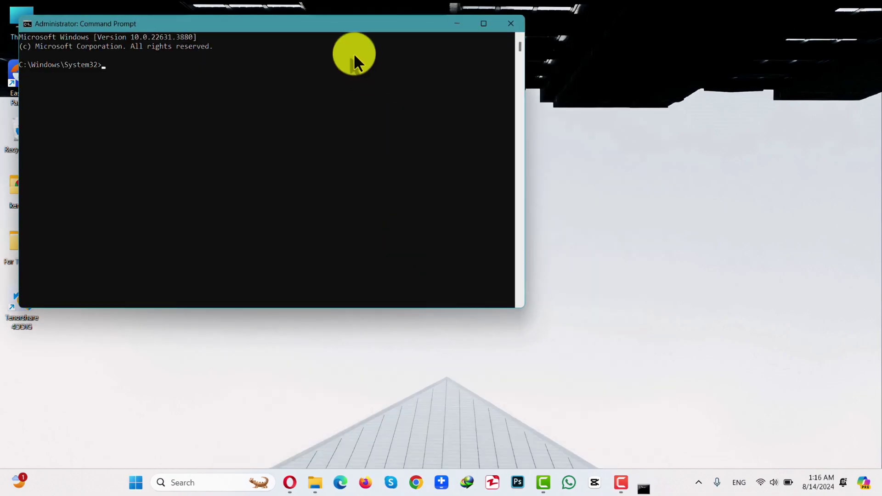
{"action": "left_click_drag", "start_coordinate": [324, 26], "coordinate": [381, 102]}
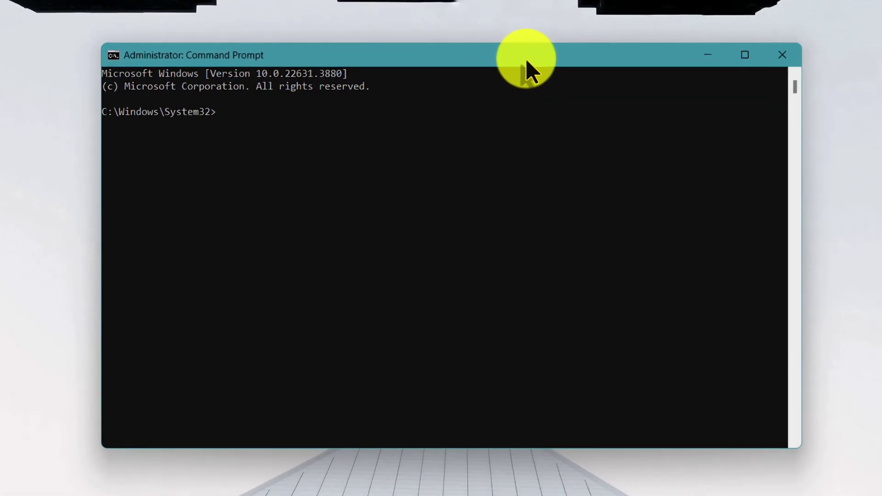
Start DiskPart and list disks, showing Disk 0 at 476 GB and Disk 1 at 59 GB
{"action": "type", "text": "d"}
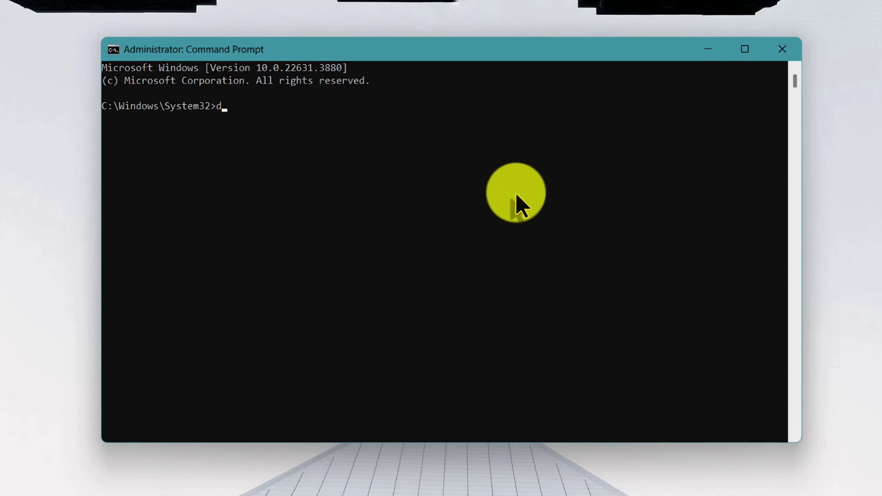
{"action": "type", "text": "iskpart"}
{"action": "key", "text": "Return"}
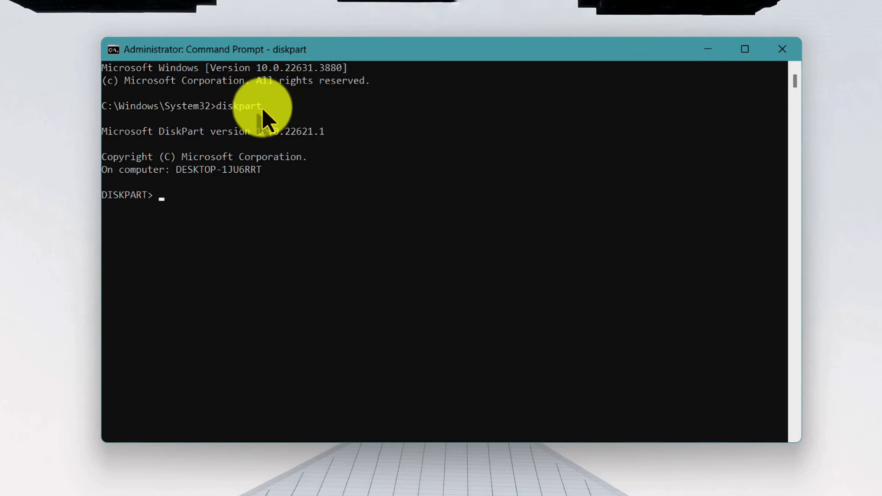
{"action": "left_click_drag", "start_coordinate": [262, 108], "coordinate": [205, 106]}
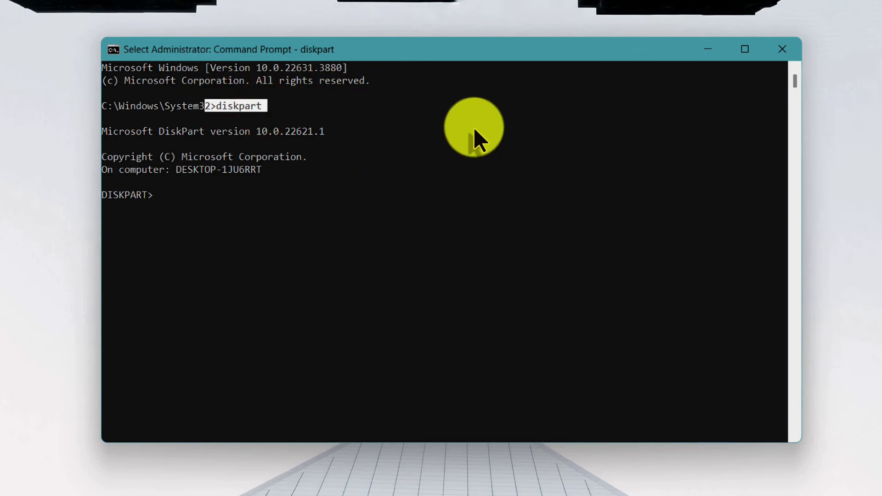
{"action": "type", "text": "list"}
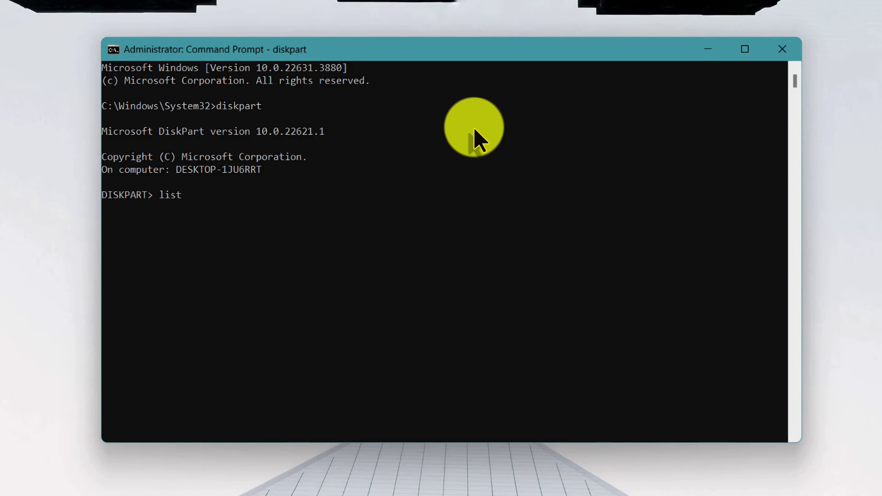
{"action": "type", "text": " disk"}
{"action": "key", "text": "Return"}
{"action": "mouse_move", "coordinate": [348, 258]}
{"action": "left_mouse_down"}
{"action": "mouse_move", "coordinate": [108, 258]}
{"action": "mouse_move", "coordinate": [345, 266]}
{"action": "mouse_move", "coordinate": [347, 259]}
{"action": "left_mouse_up"}
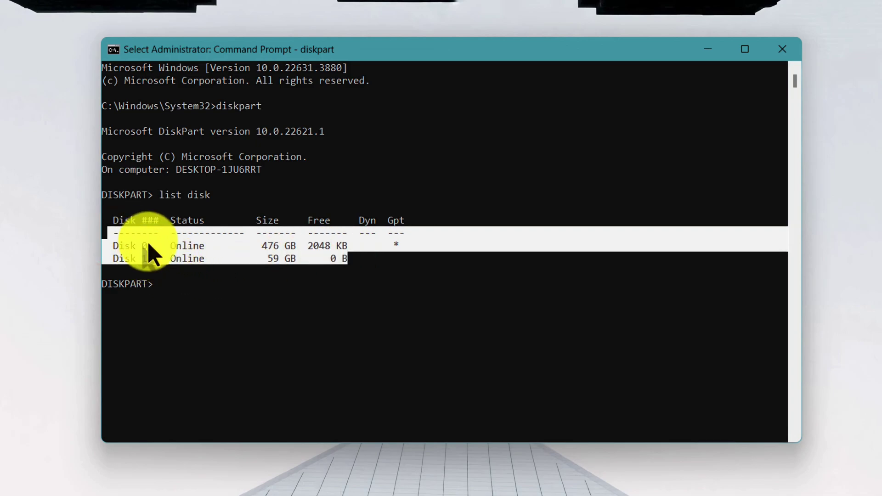
{"action": "left_click", "coordinate": [213, 247]}
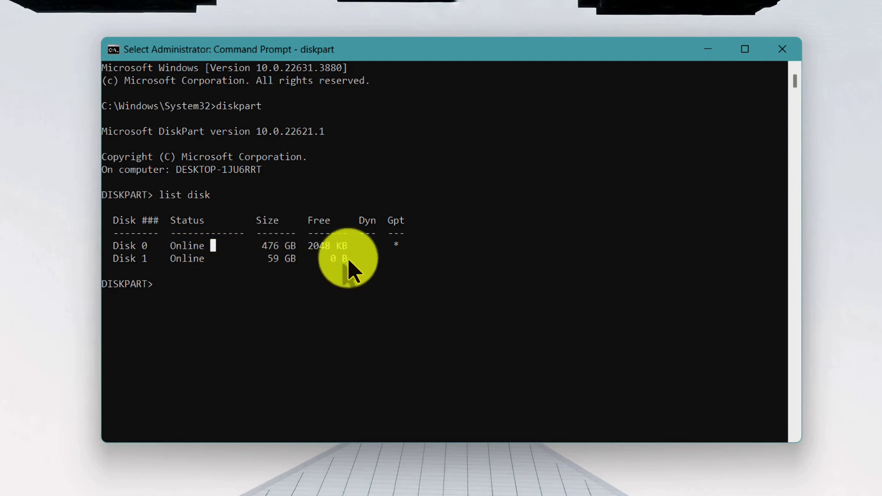
Select Disk 1 in DiskPart and clean it
{"action": "type", "text": "select "}
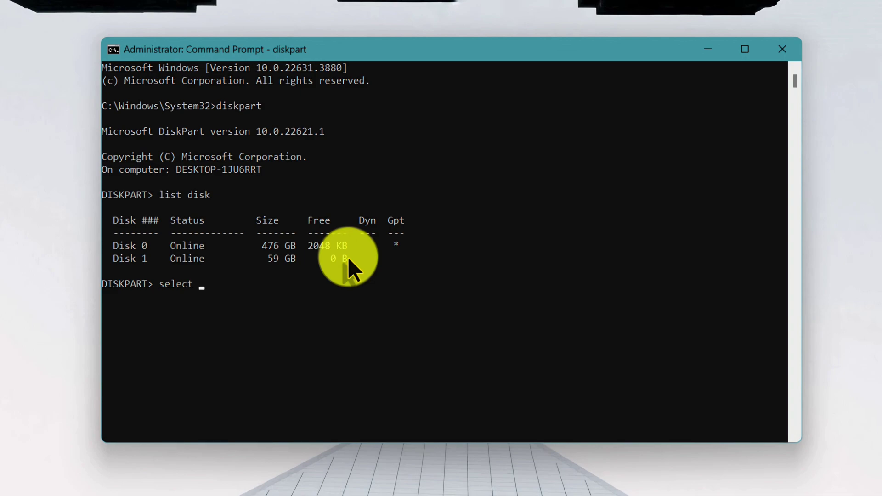
{"action": "type", "text": "disk 1"}
{"action": "key", "text": "Return"}
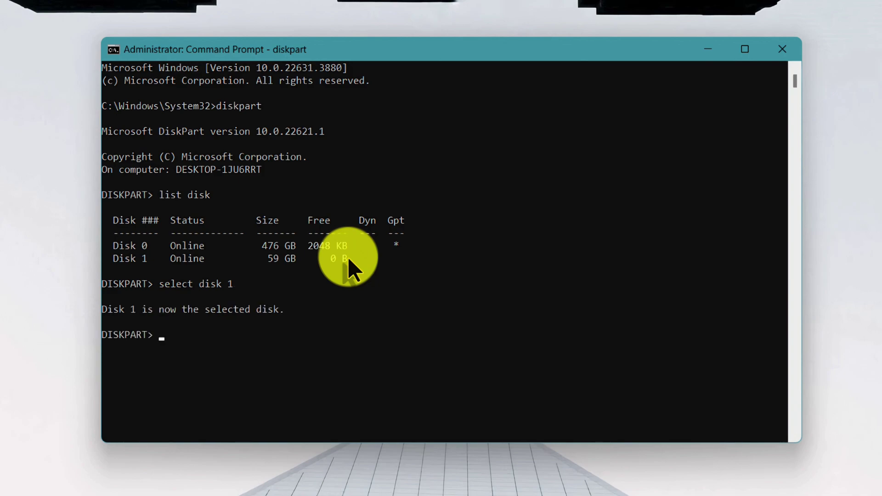
{"action": "type", "text": "clean"}
{"action": "key", "text": "Return"}
{"action": "scroll", "coordinate": [361, 254], "scroll_direction": "down", "scroll_amount": 2}
Create an active primary partition, select partition 1, and enter format fs=fat32
{"action": "type", "text": "create partition primary"}
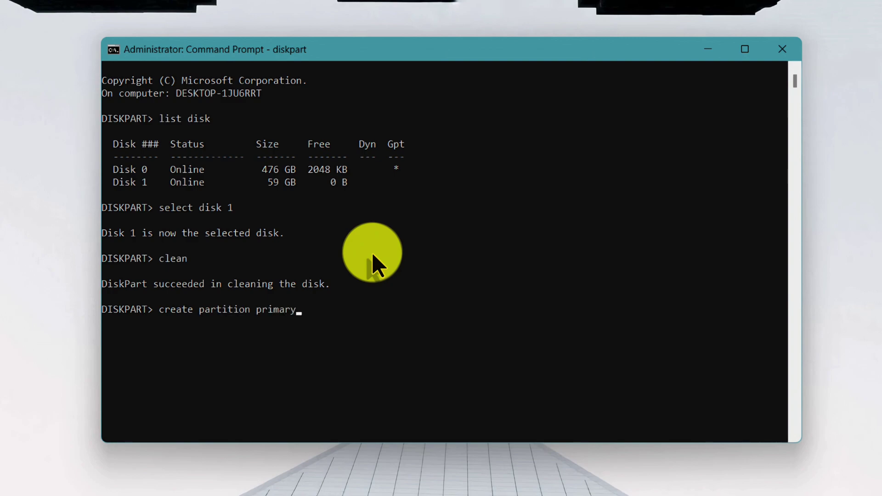
{"action": "key", "text": "Return"}
{"action": "type", "text": "a"}
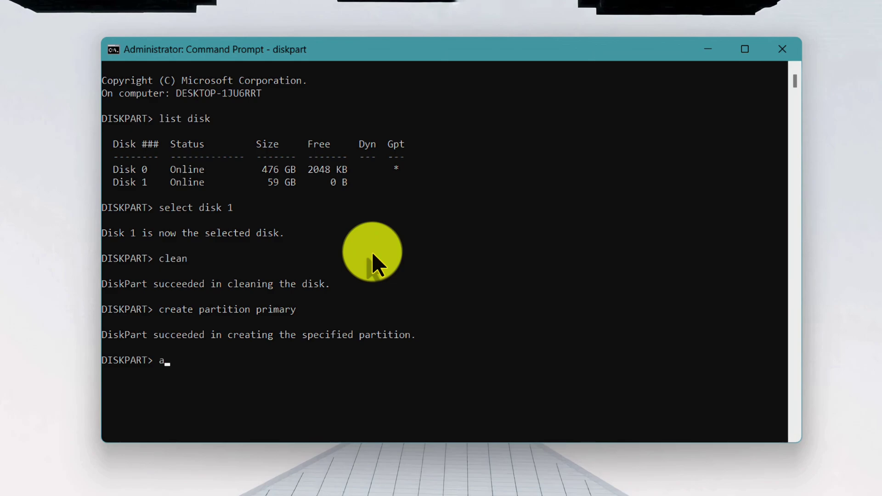
{"action": "type", "text": "ctive"}
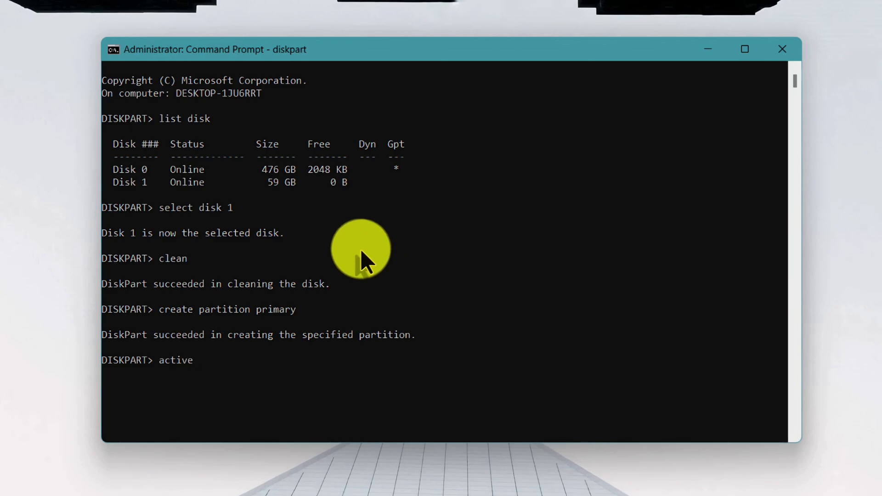
{"action": "key", "text": "Return"}
{"action": "type", "text": "se"}
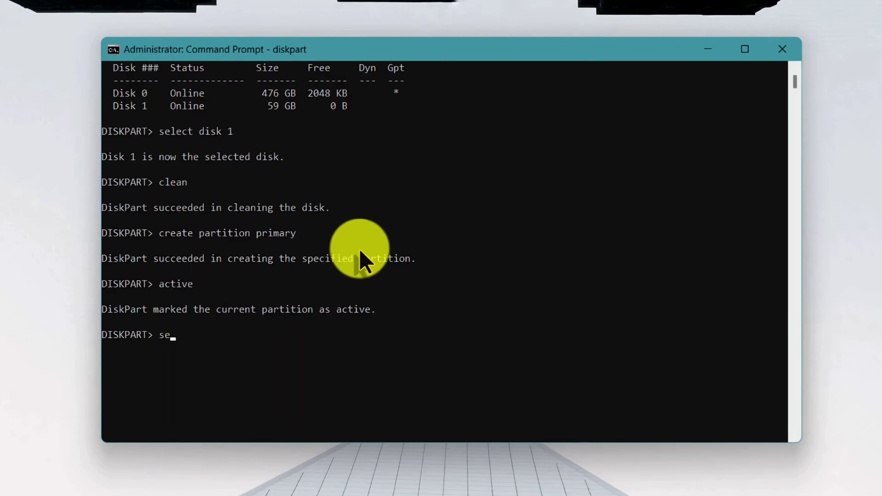
{"action": "type", "text": "lect partition 1"}
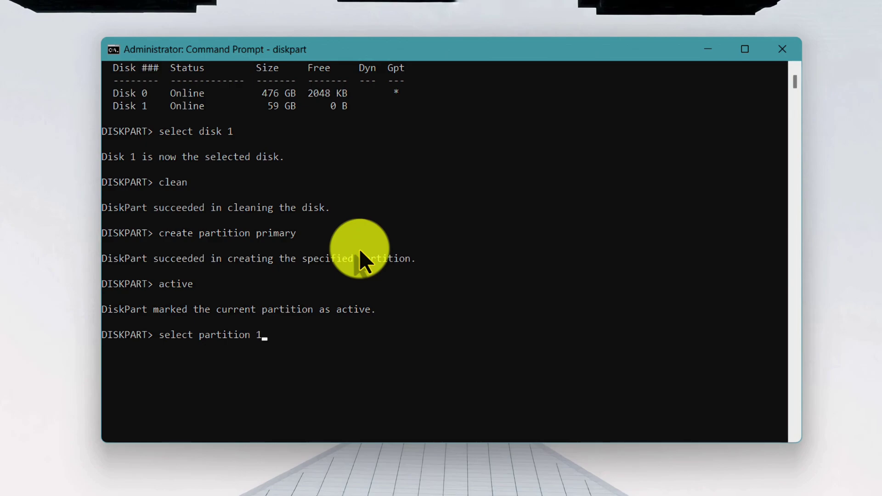
{"action": "key", "text": "Return"}
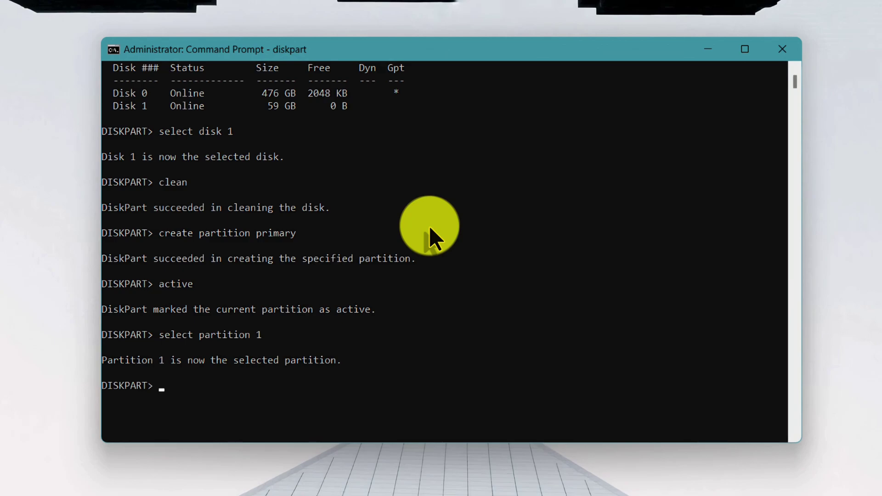
{"action": "type", "text": "fo"}
{"action": "key", "text": "BackSpace"}
{"action": "type", "text": "ormat fs=fat32"}
Run the FAT32 format of partition 1 and watch its progress
{"action": "key", "text": "Return"}
{"action": "scroll", "coordinate": [239, 336], "scroll_direction": "down", "scroll_amount": 1}
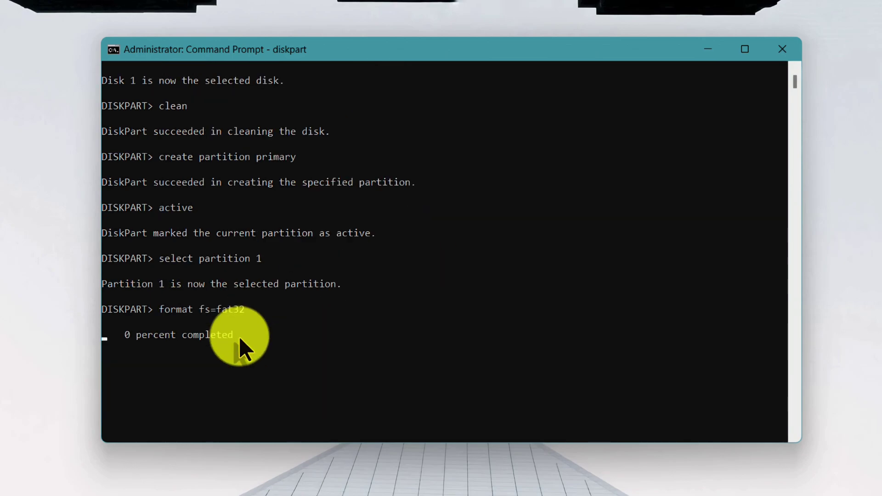
{"action": "left_click_drag", "start_coordinate": [246, 310], "coordinate": [168, 262]}
{"action": "left_click", "coordinate": [235, 331]}
{"action": "mouse_move", "coordinate": [236, 332]}
{"action": "left_mouse_down"}
{"action": "mouse_move", "coordinate": [98, 335]}
{"action": "mouse_move", "coordinate": [249, 332]}
{"action": "left_mouse_up"}
{"action": "key", "text": "Escape"}
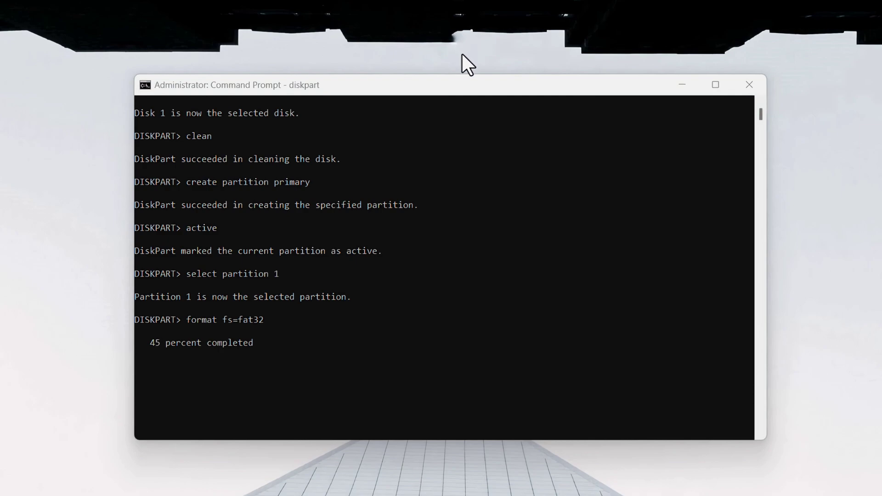
Check the failed result ('The volume size is too big') and close Command Prompt
{"action": "left_click", "coordinate": [481, 82]}
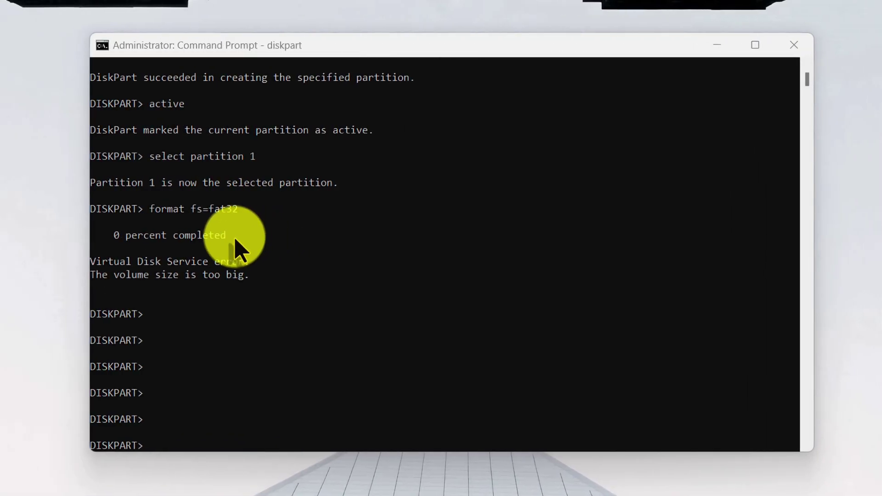
{"action": "left_click", "coordinate": [235, 237]}
{"action": "left_click", "coordinate": [107, 233]}
{"action": "left_click_drag", "start_coordinate": [106, 234], "coordinate": [175, 238]}
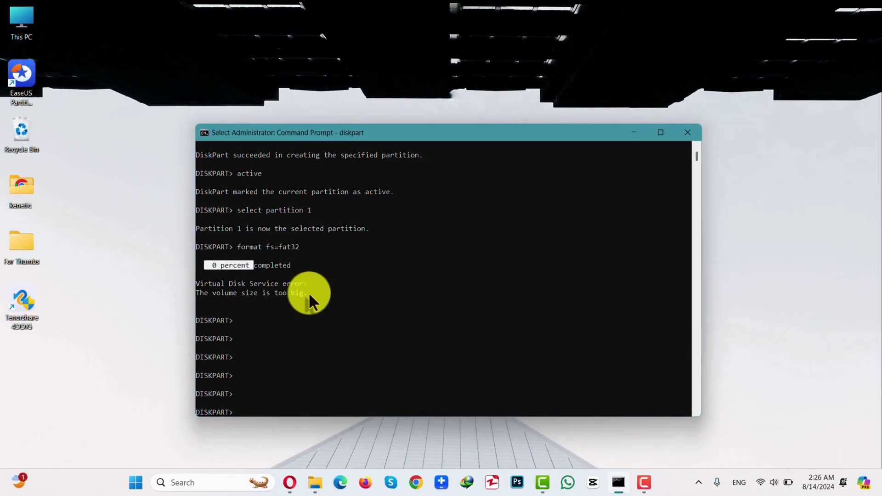
{"action": "key", "text": "alt+F4"}
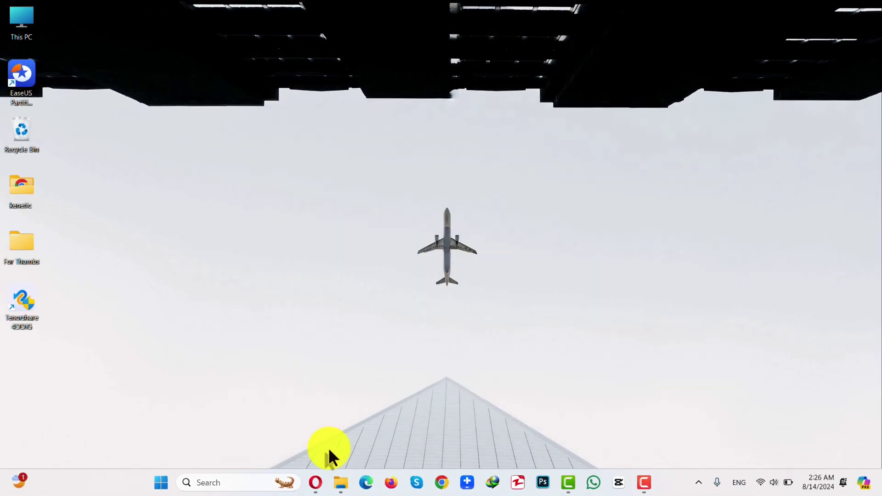
{"action": "left_click", "coordinate": [314, 483]}
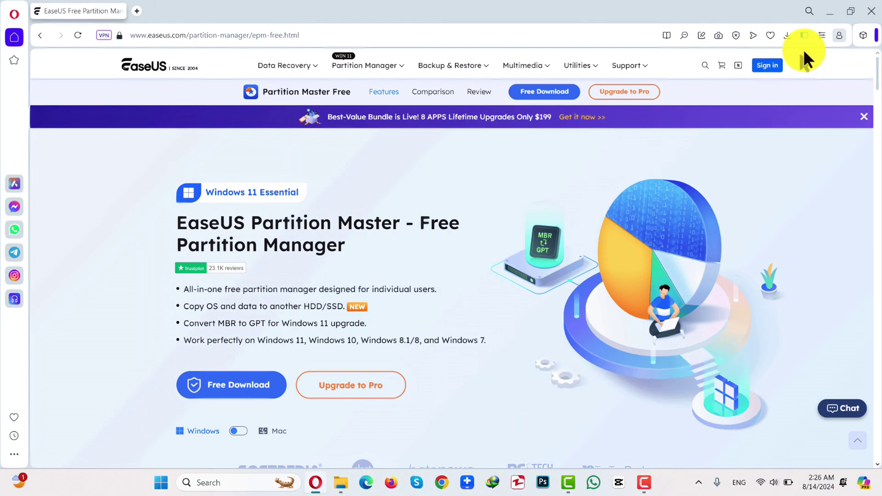
{"action": "left_click", "coordinate": [829, 11]}
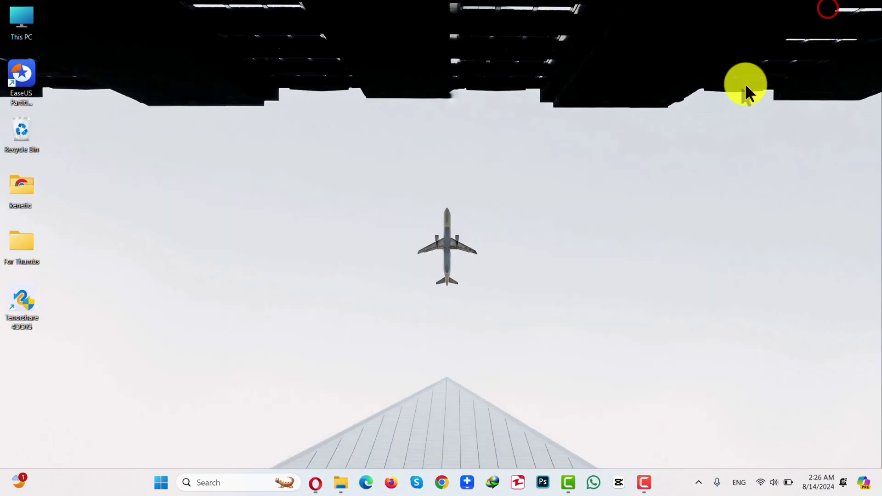
Launch EaseUS Partition Master, go to Partition Manager, and select G: on Disk 1
{"action": "double_click", "coordinate": [20, 73]}
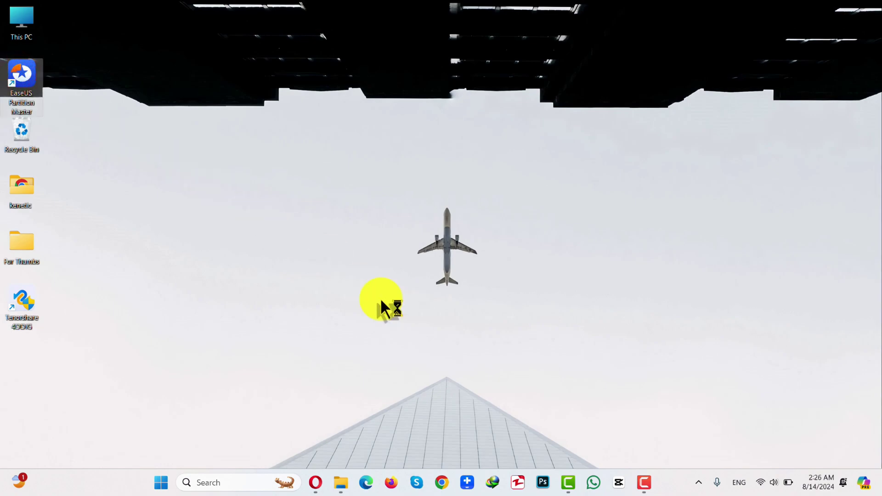
{"action": "left_click", "coordinate": [147, 271]}
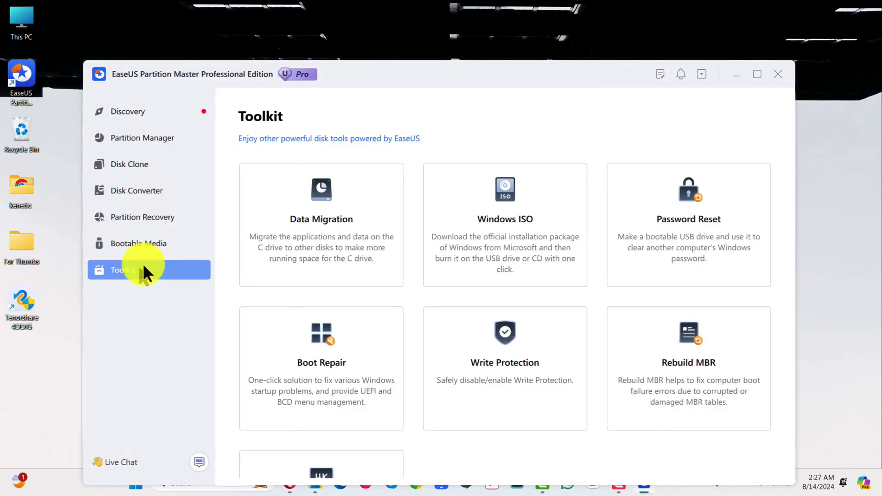
{"action": "left_click", "coordinate": [173, 139]}
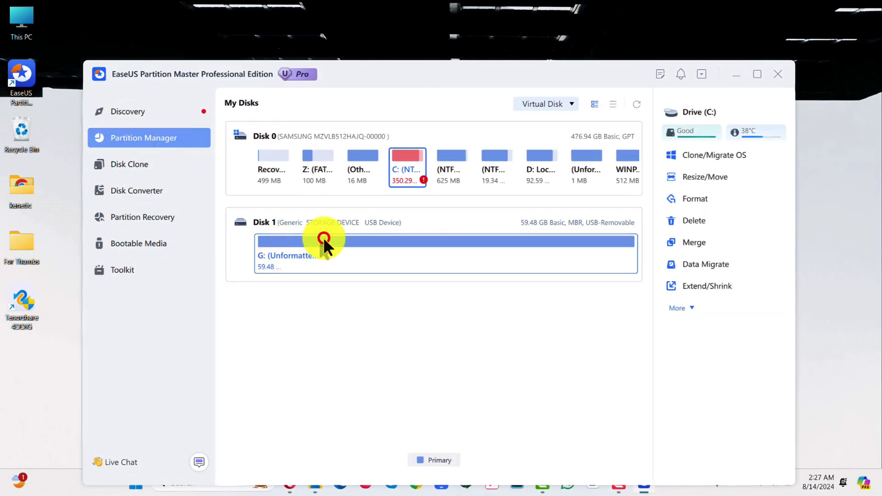
{"action": "left_click", "coordinate": [324, 238]}
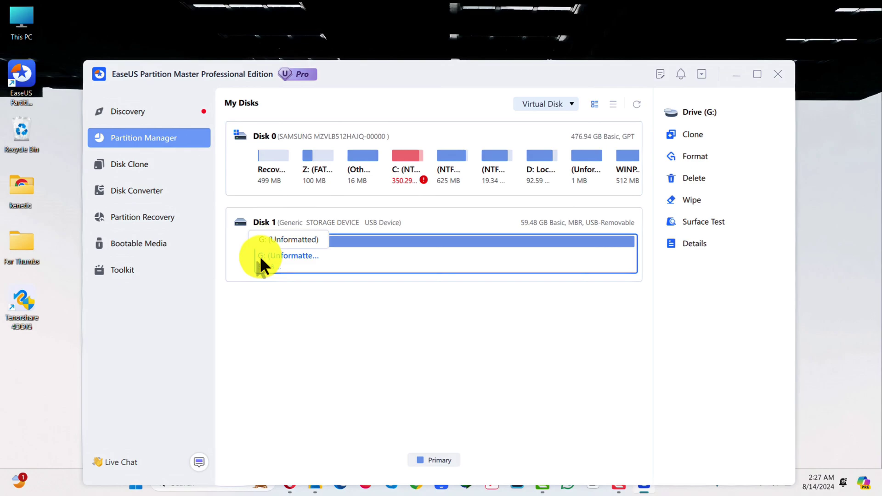
Check USB Drive (G:) in This PC, then reselect the G: partition in EaseUS
{"action": "double_click", "coordinate": [23, 20]}
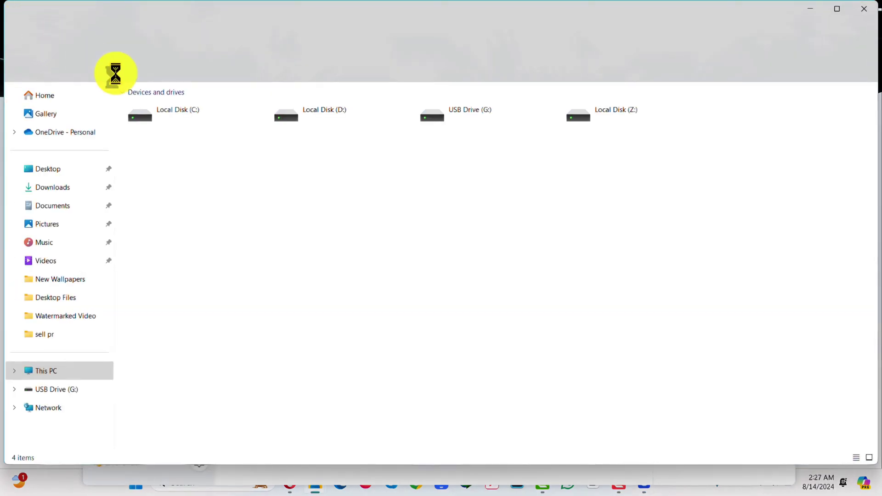
{"action": "left_click", "coordinate": [460, 113]}
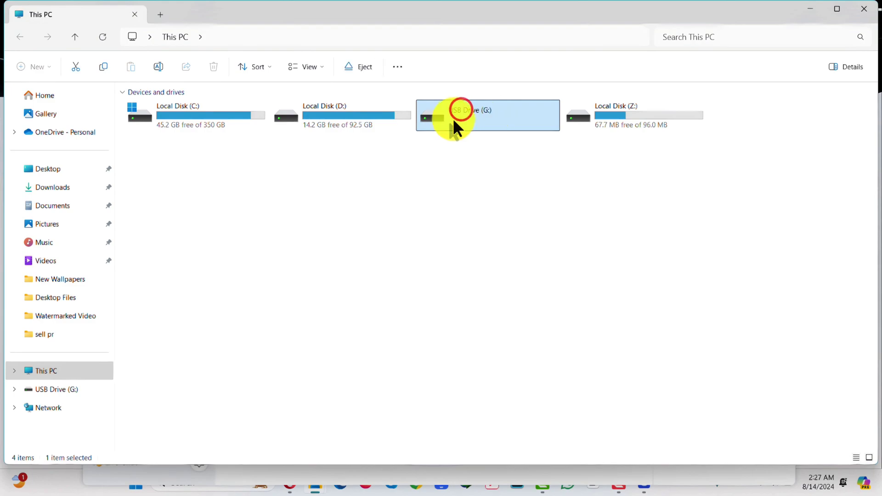
{"action": "left_click", "coordinate": [862, 10]}
{"action": "left_click", "coordinate": [362, 247]}
Format G: as FAT32 with partition label 'SD CARD' and confirm the erase
{"action": "left_click", "coordinate": [706, 156]}
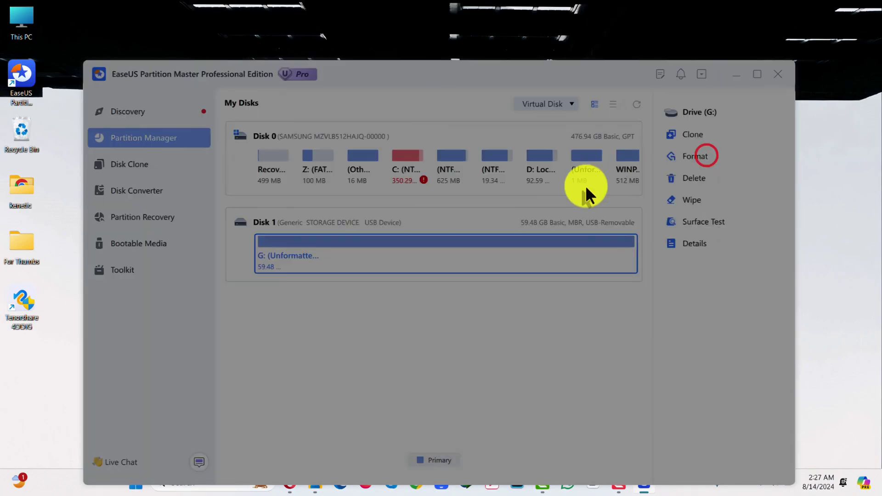
{"action": "left_click", "coordinate": [405, 232]}
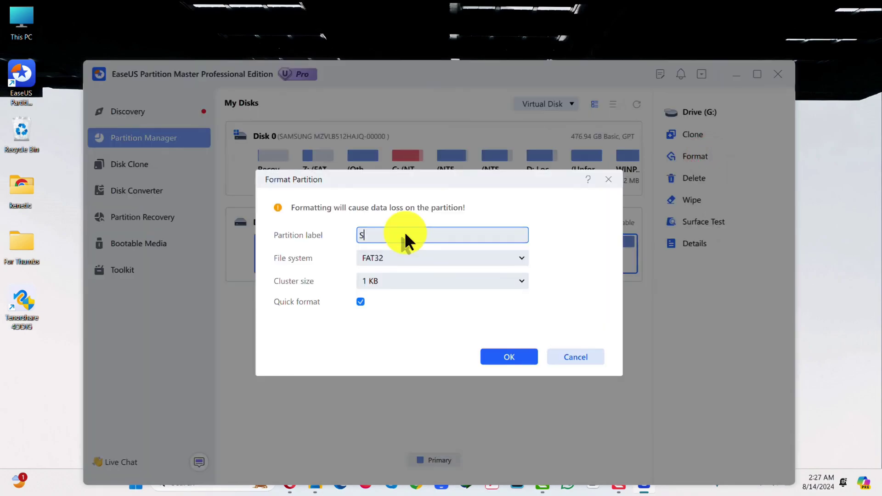
{"action": "type", "text": "SD CARD"}
{"action": "left_click", "coordinate": [415, 258]}
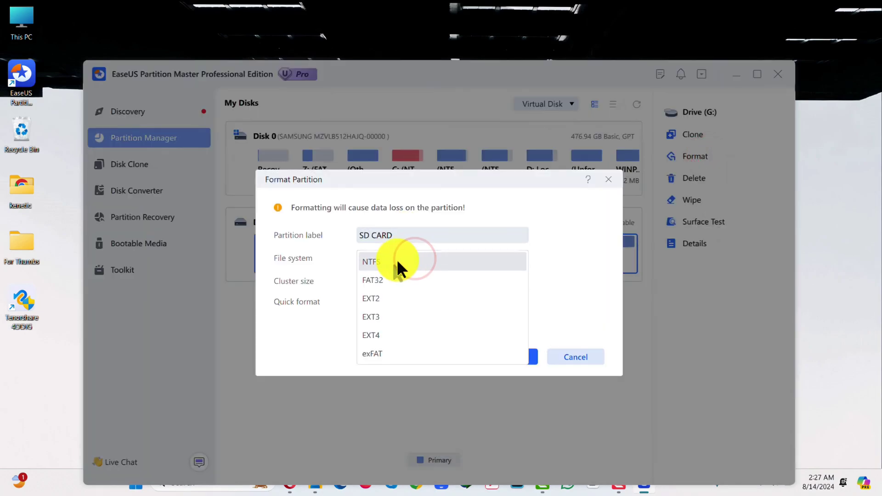
{"action": "left_click", "coordinate": [387, 277]}
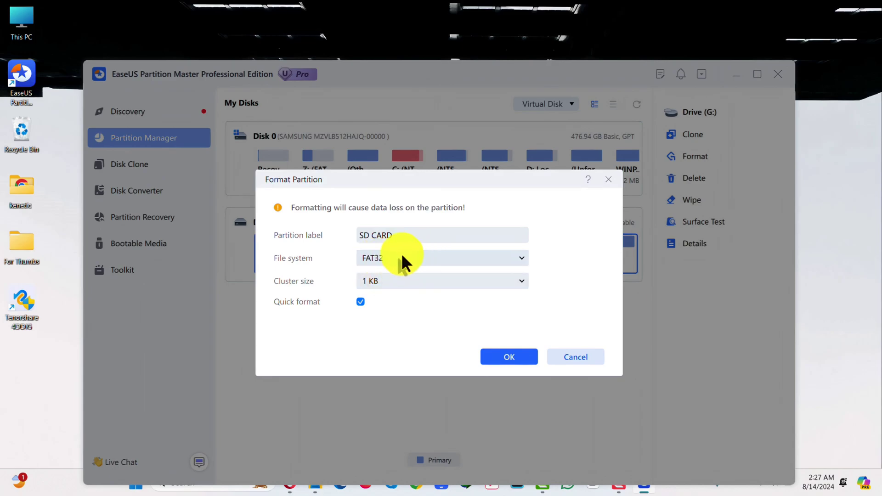
{"action": "left_click", "coordinate": [510, 356]}
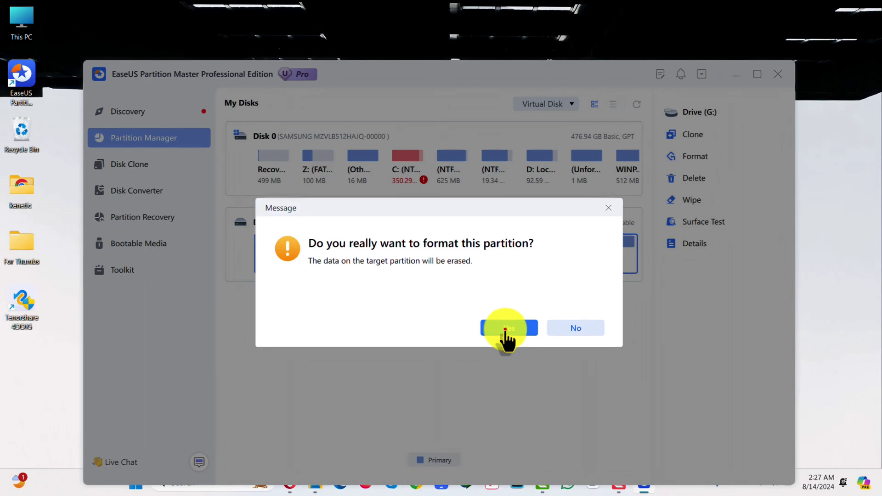
{"action": "left_click", "coordinate": [506, 334]}
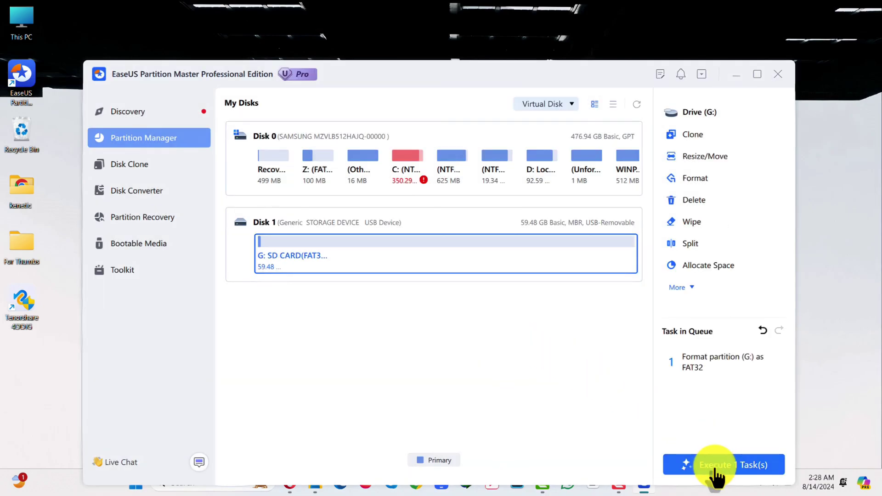
Execute and apply the pending FAT32 format task for G:
{"action": "left_click", "coordinate": [719, 474]}
{"action": "left_click", "coordinate": [501, 380]}
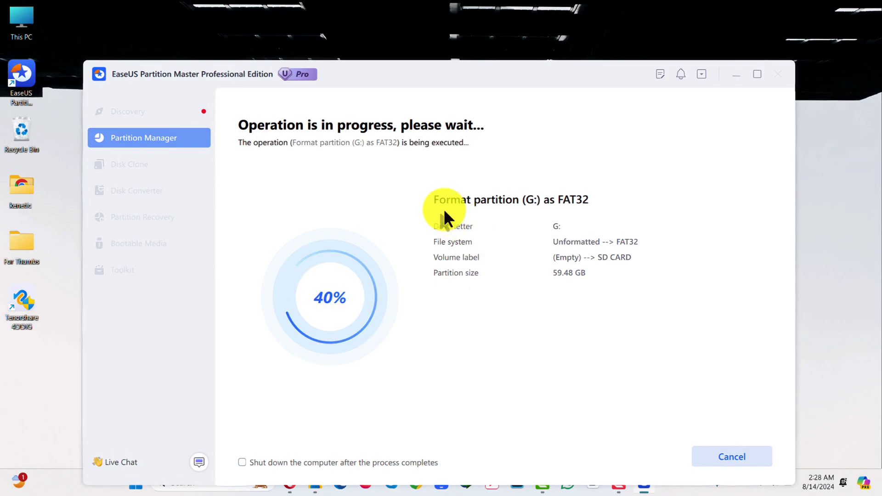
{"action": "left_click_drag", "start_coordinate": [439, 85], "coordinate": [439, 72]}
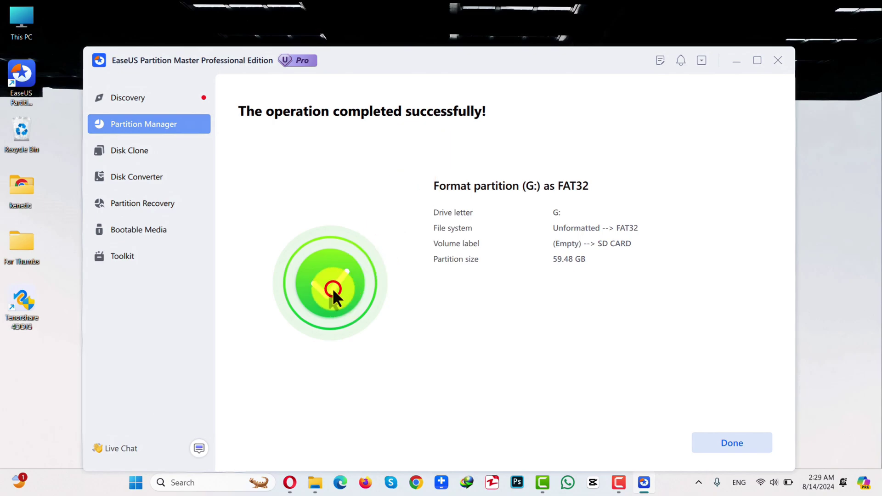
Open SD CARD (G:) from This PC to confirm it's empty with 59.0 GB free
{"action": "double_click", "coordinate": [18, 11]}
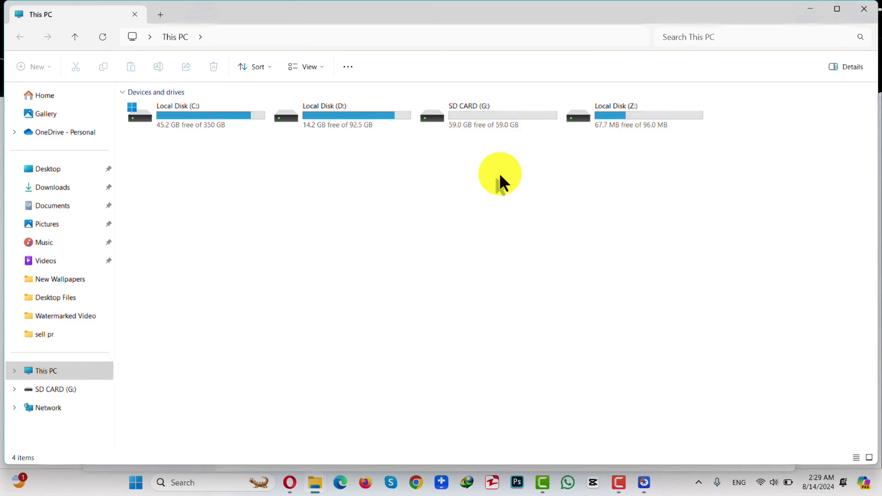
{"action": "left_click", "coordinate": [477, 121]}
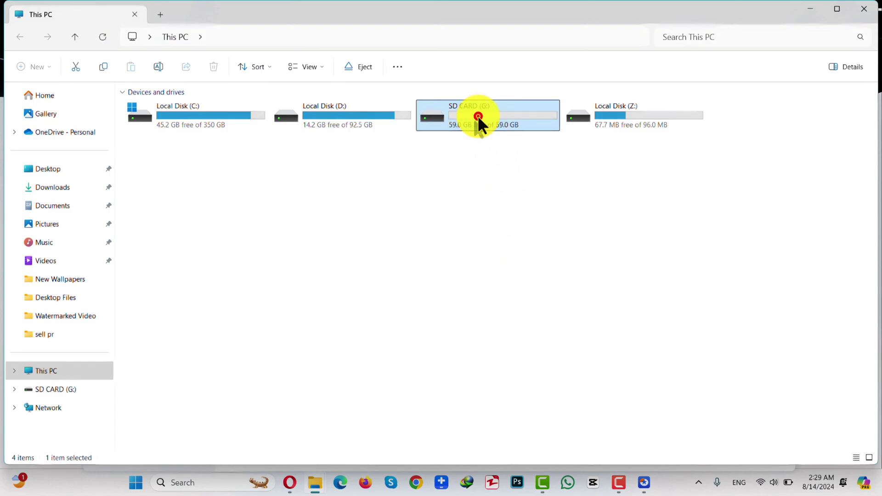
{"action": "double_click", "coordinate": [478, 115]}
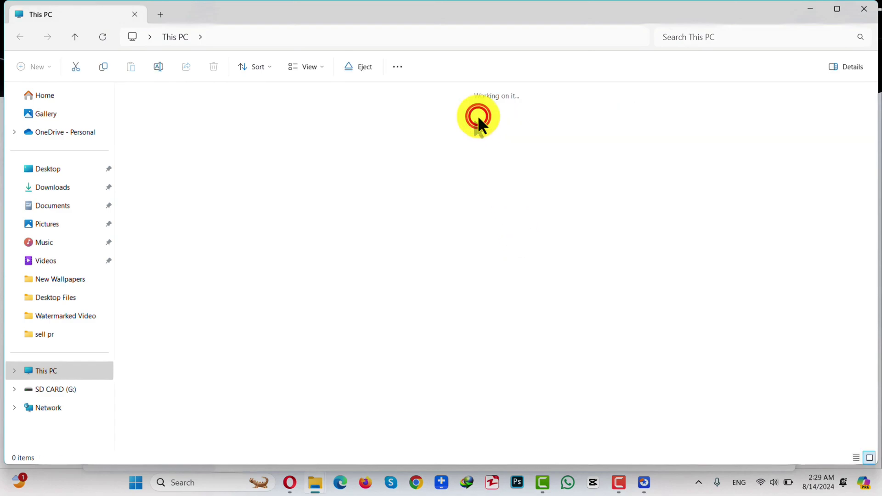
{"action": "left_click", "coordinate": [862, 9]}
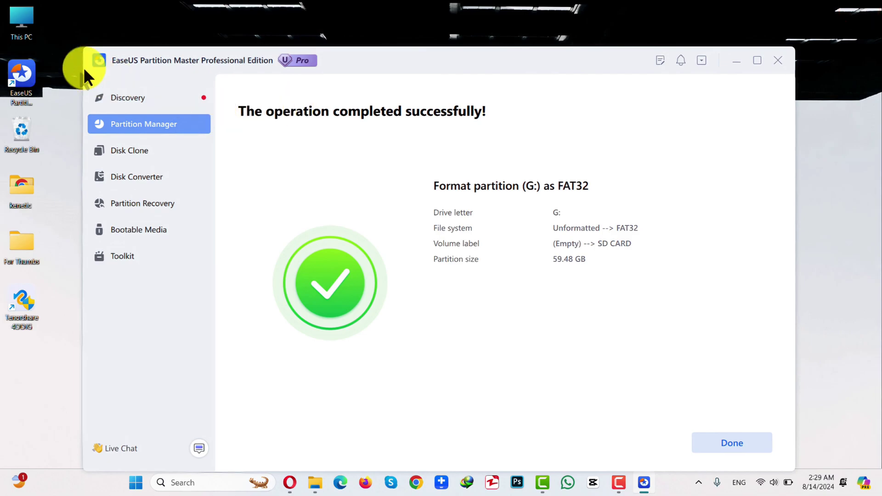
{"action": "double_click", "coordinate": [16, 19]}
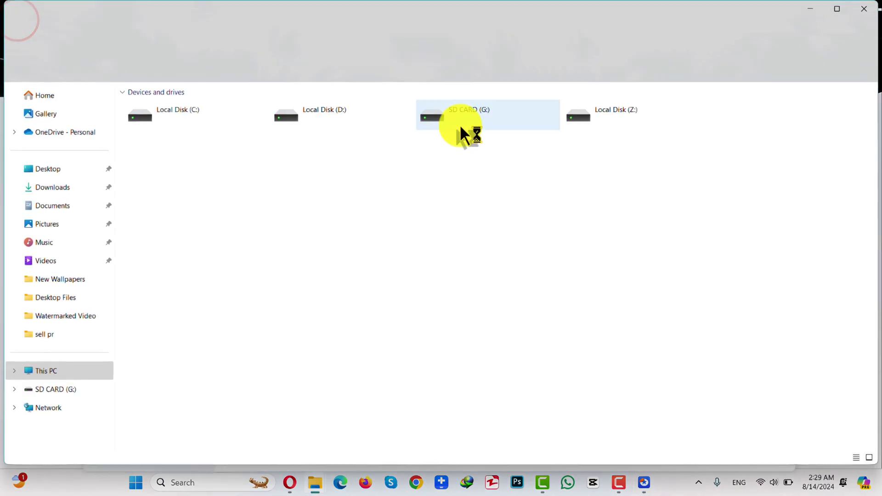
{"action": "double_click", "coordinate": [466, 114]}
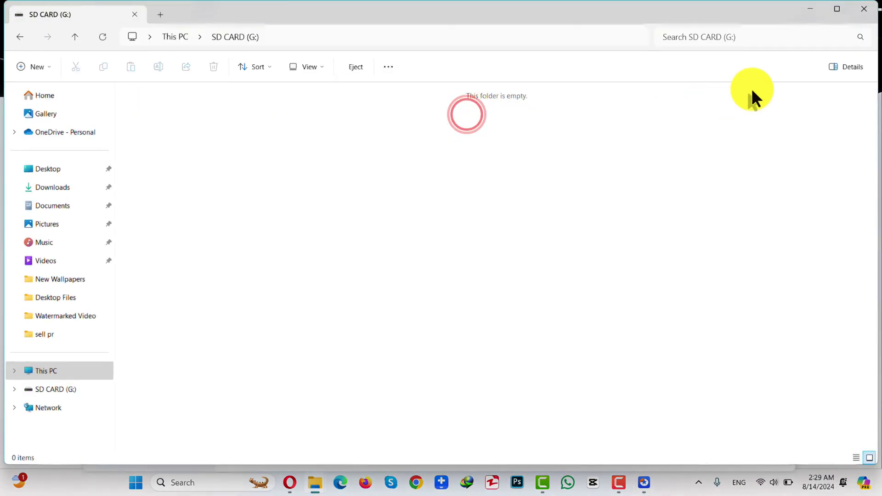
{"action": "left_click", "coordinate": [862, 10]}
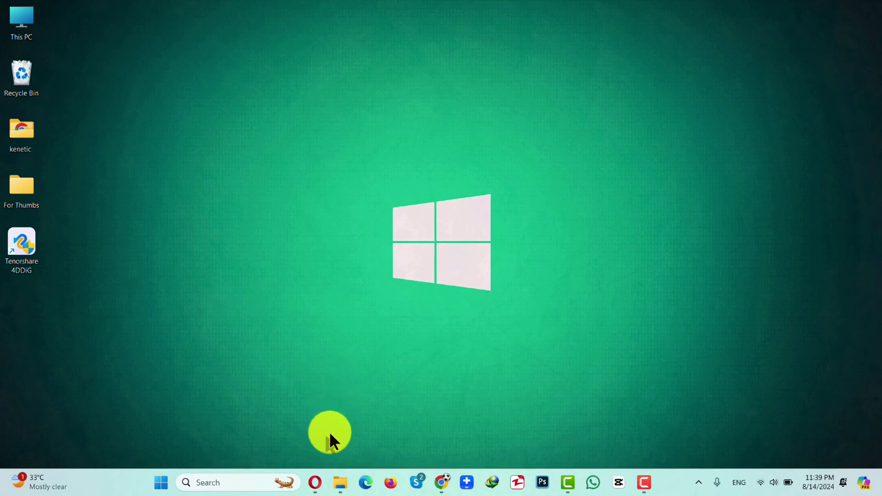
Read the 4DDiG free data recovery page in Opera, including its 2GB tagline, then minimize Opera
{"action": "left_click", "coordinate": [318, 483]}
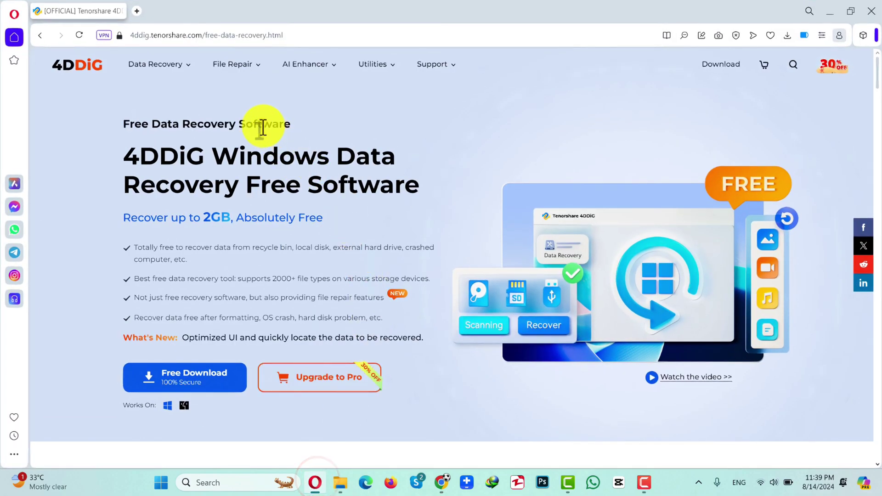
{"action": "left_click_drag", "start_coordinate": [125, 155], "coordinate": [388, 172]}
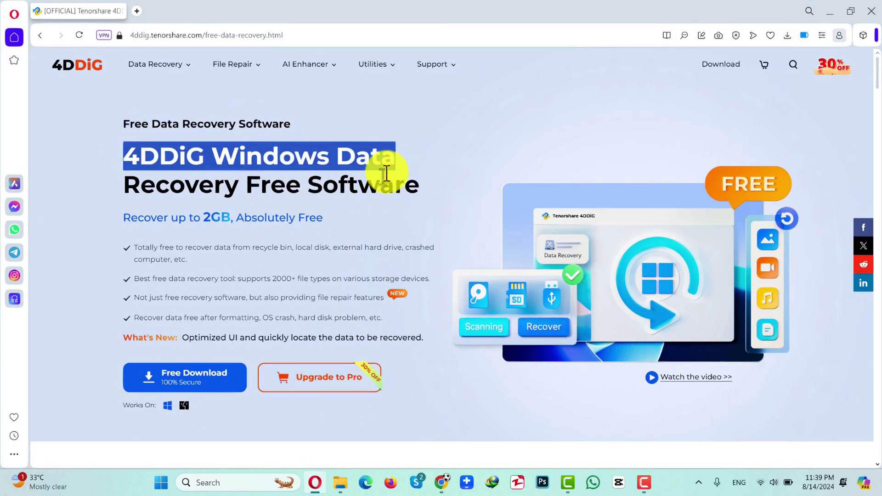
{"action": "left_click_drag", "start_coordinate": [204, 217], "coordinate": [223, 214]}
{"action": "left_click", "coordinate": [223, 214]}
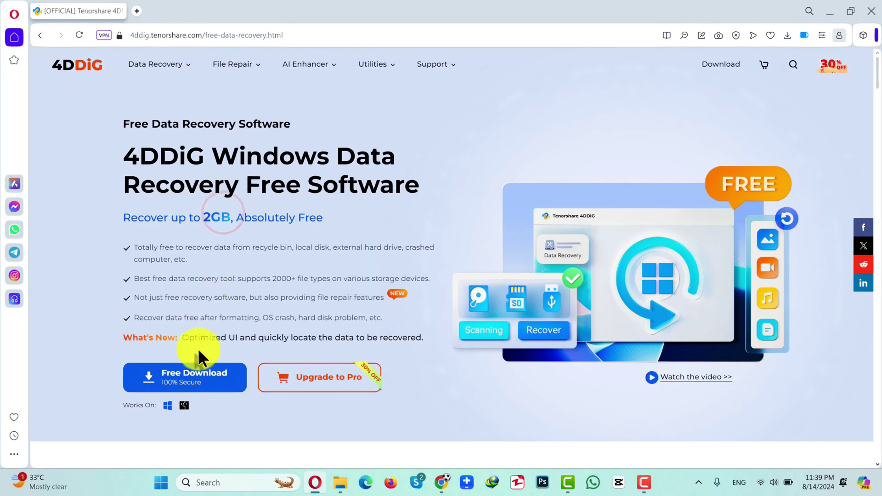
{"action": "left_click", "coordinate": [827, 11]}
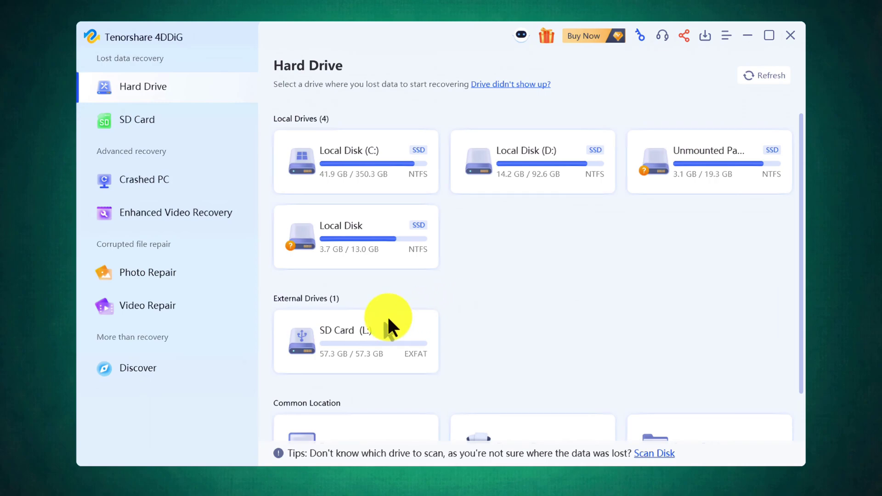
Scan SD Card (L:) for photos only, excluding Video, Document, Others and Audio
{"action": "left_click", "coordinate": [373, 319]}
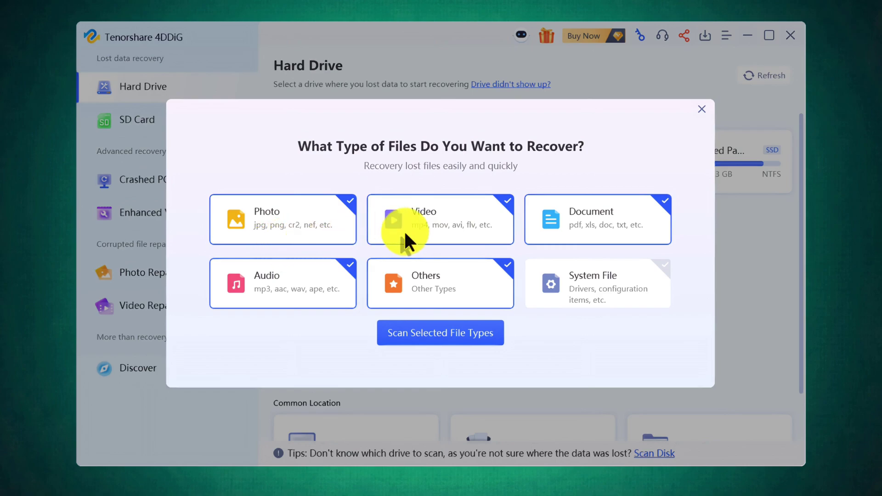
{"action": "left_click", "coordinate": [422, 225]}
{"action": "left_click", "coordinate": [629, 213]}
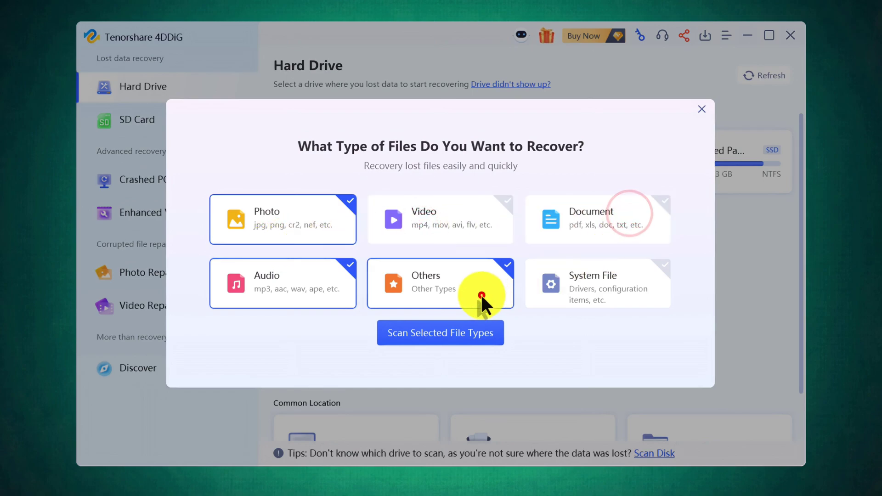
{"action": "left_click", "coordinate": [481, 294]}
{"action": "left_click", "coordinate": [295, 287]}
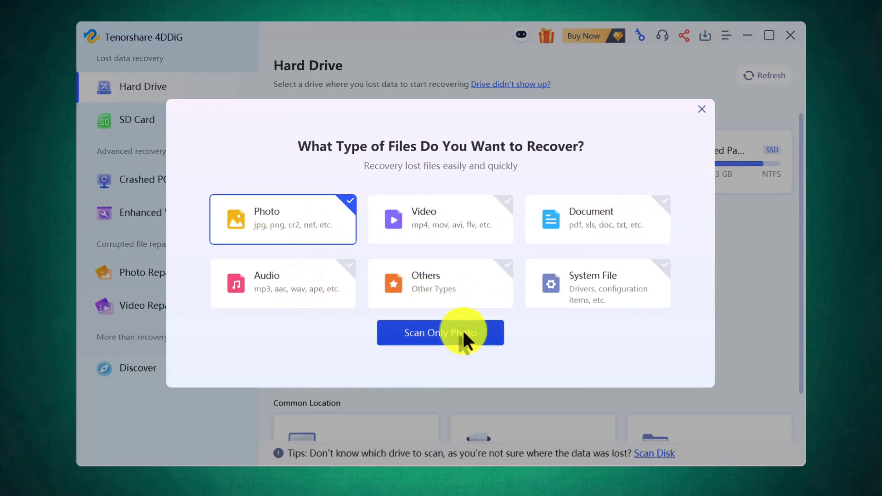
{"action": "left_click", "coordinate": [481, 331]}
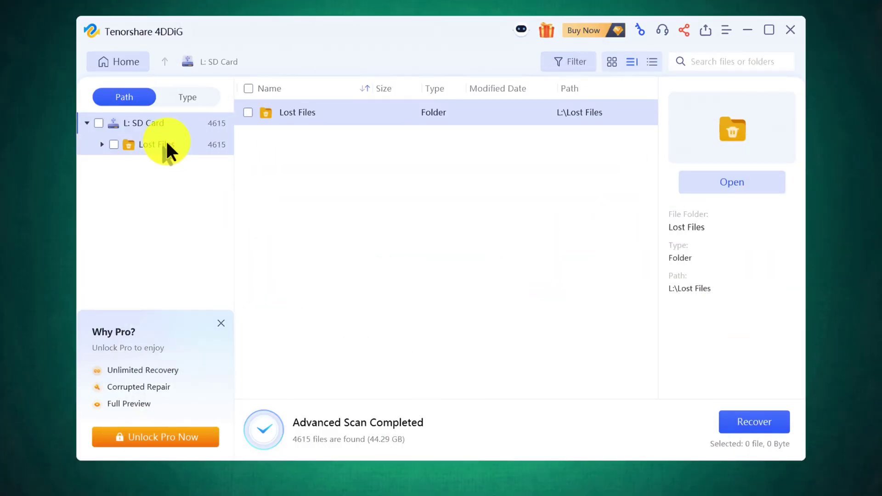
Browse to Lost Files > File Name Lost > jpg and preview a photo
{"action": "left_click", "coordinate": [162, 144]}
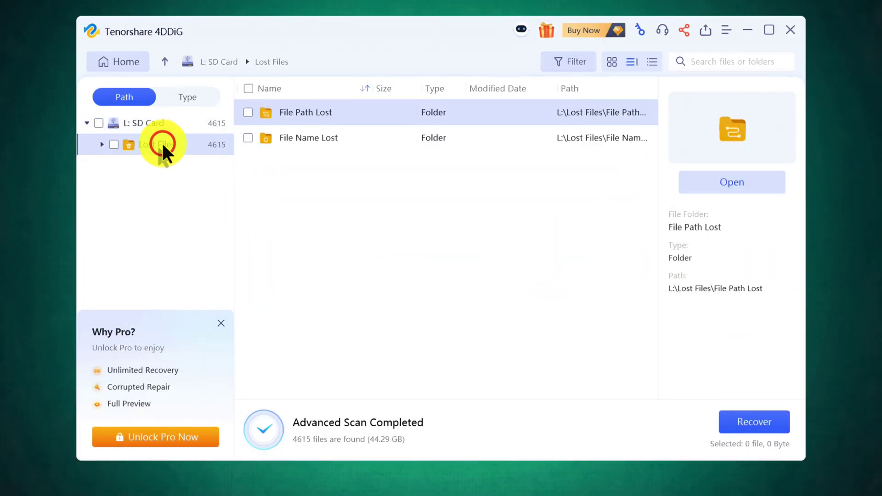
{"action": "double_click", "coordinate": [360, 138]}
{"action": "double_click", "coordinate": [311, 216]}
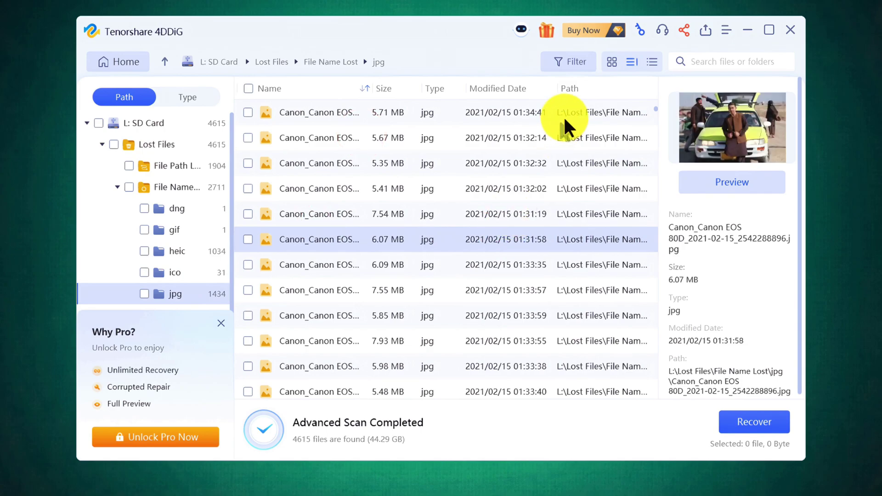
{"action": "left_click", "coordinate": [740, 190]}
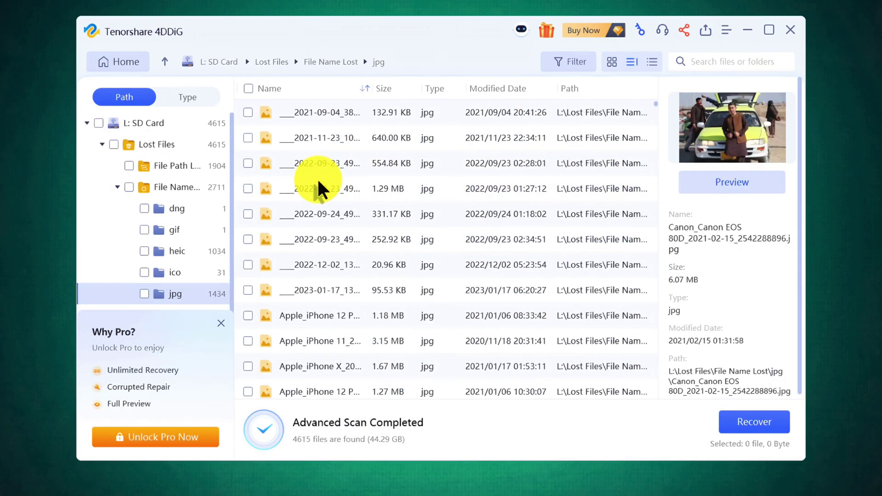
{"action": "scroll", "coordinate": [312, 189], "scroll_direction": "up", "scroll_amount": 15}
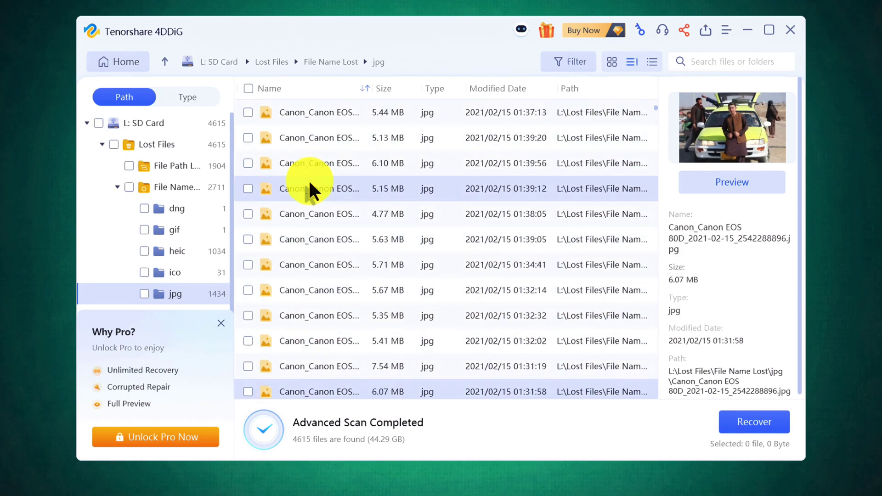
{"action": "scroll", "coordinate": [313, 188], "scroll_direction": "up", "scroll_amount": 3}
Check the first seven jpg photos for recovery
{"action": "left_click", "coordinate": [242, 111]}
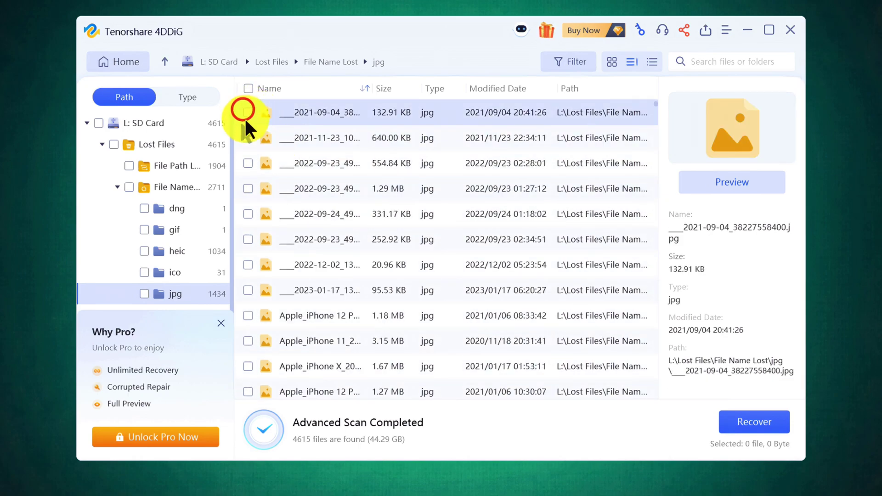
{"action": "left_click", "coordinate": [248, 113]}
{"action": "left_click", "coordinate": [248, 138]}
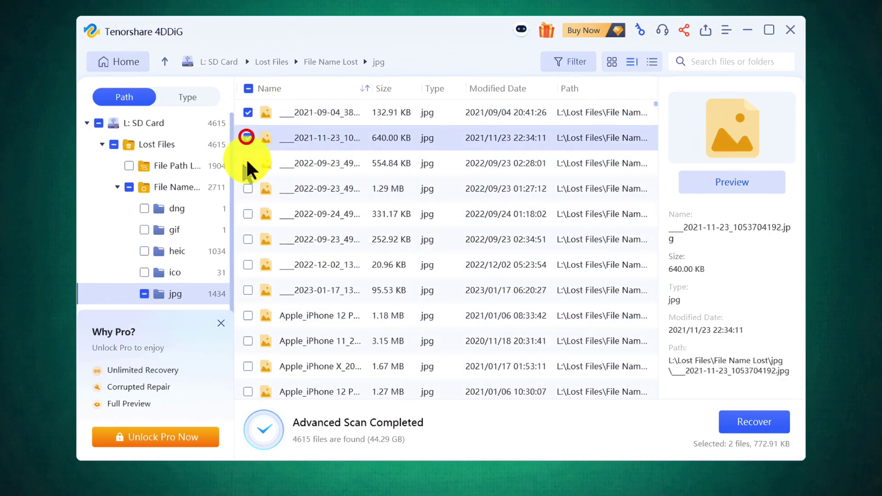
{"action": "left_click", "coordinate": [247, 163]}
{"action": "left_click", "coordinate": [248, 189]}
{"action": "left_click", "coordinate": [248, 214]}
{"action": "left_click", "coordinate": [247, 239]}
{"action": "left_click", "coordinate": [248, 265]}
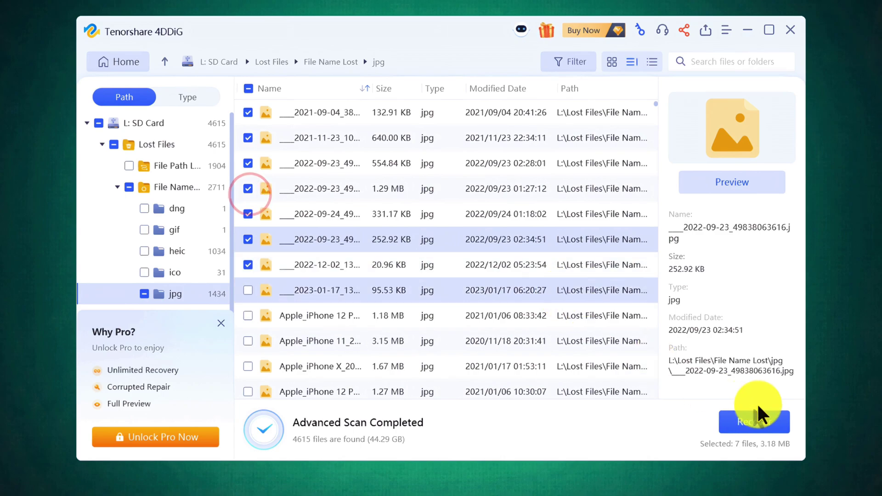
Save the seven marked photos to the Desktop with Recover Only, declining the upgrade offer
{"action": "left_click", "coordinate": [758, 423]}
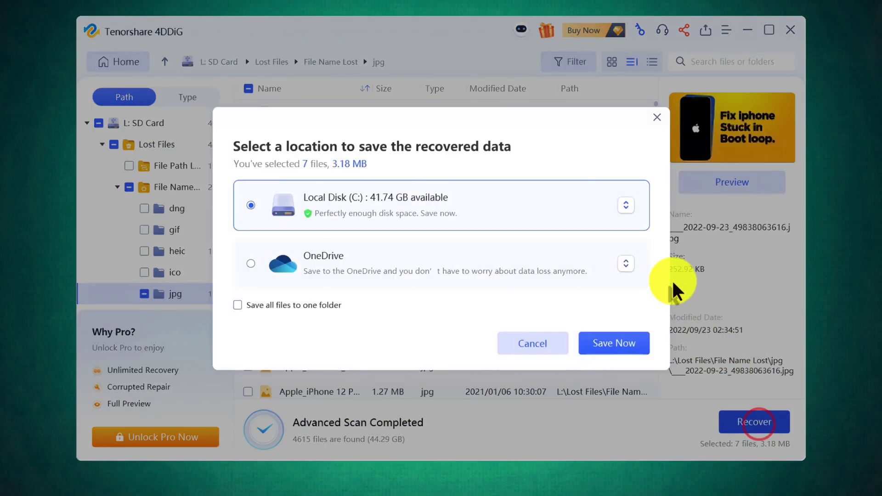
{"action": "left_click", "coordinate": [626, 206]}
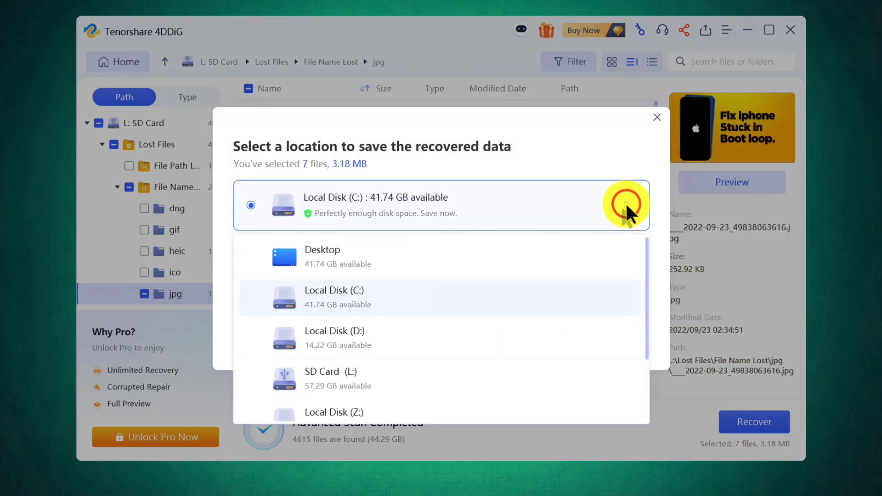
{"action": "left_click", "coordinate": [380, 257]}
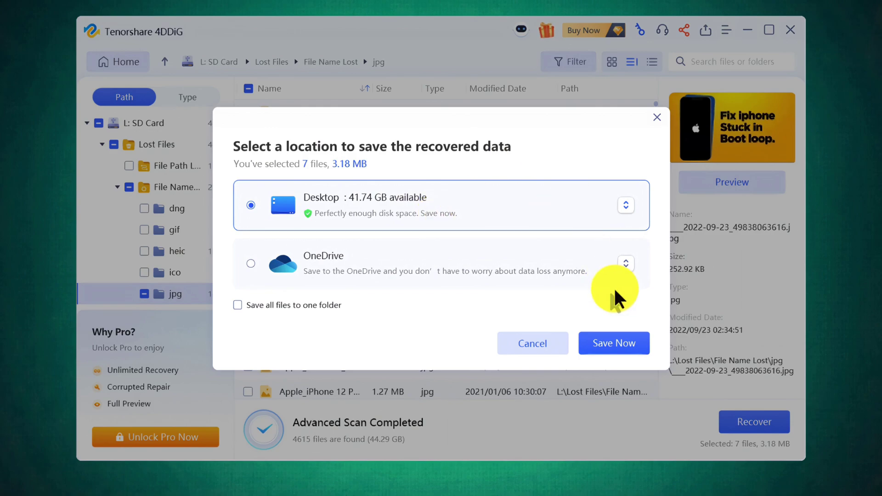
{"action": "left_click", "coordinate": [636, 347]}
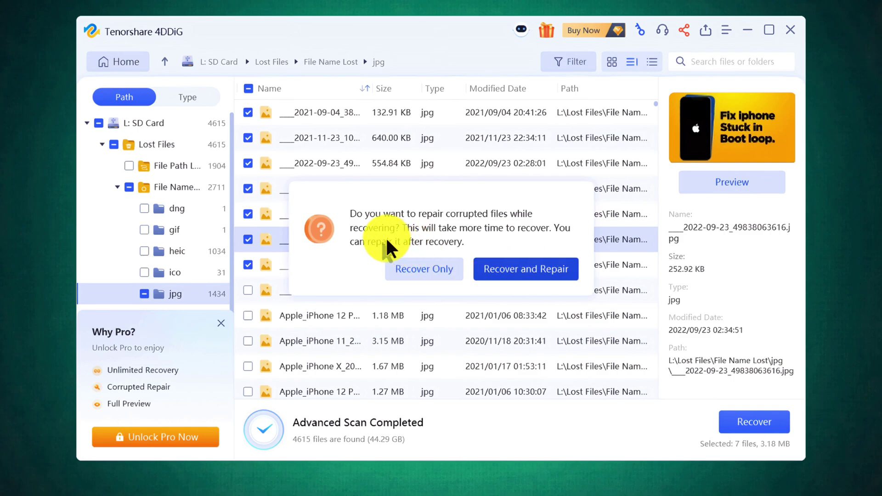
{"action": "left_click", "coordinate": [418, 274]}
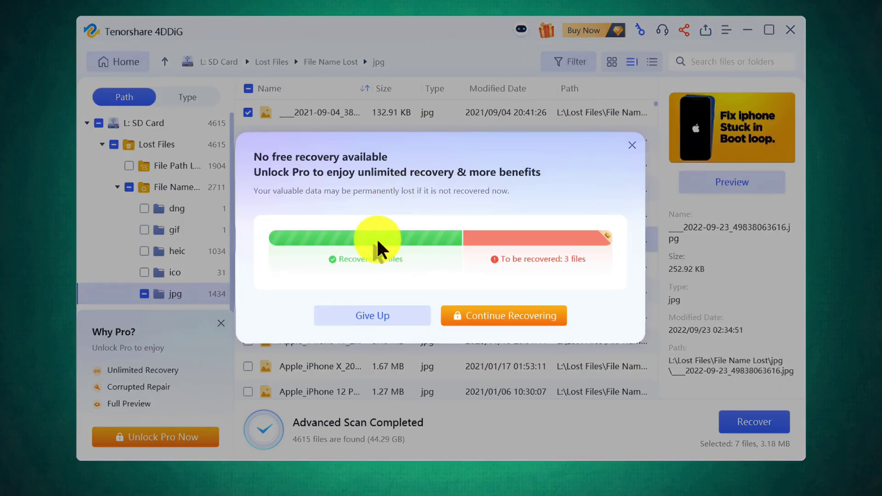
{"action": "left_click", "coordinate": [367, 315]}
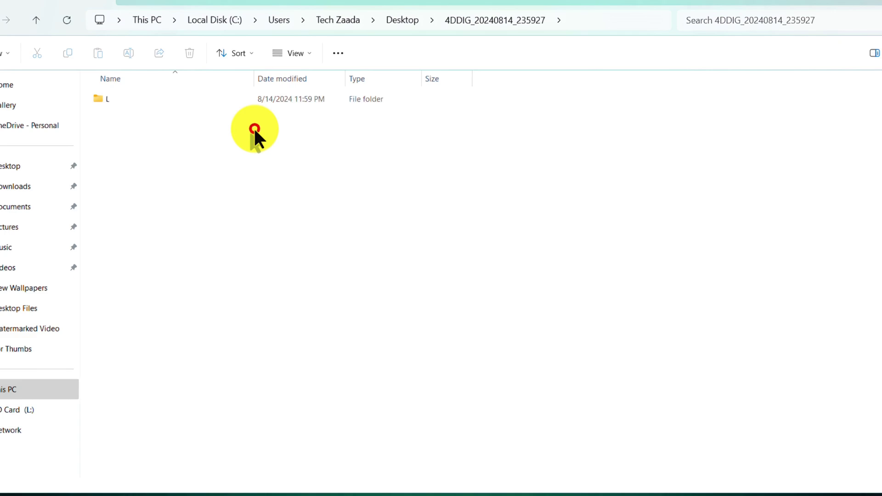
Open the recovered L > Lost Files > File Name Lost > jpg folder on the Desktop
{"action": "left_click", "coordinate": [204, 98]}
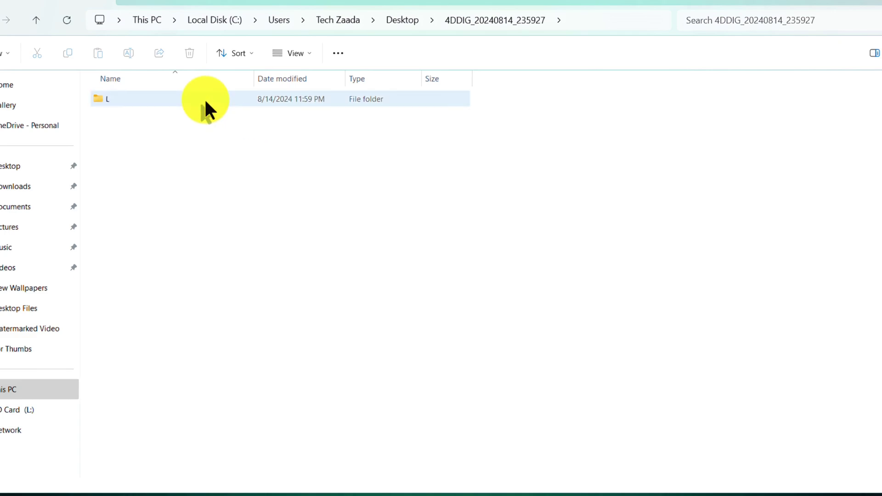
{"action": "double_click", "coordinate": [204, 98]}
{"action": "double_click", "coordinate": [204, 98]}
{"action": "double_click", "coordinate": [205, 100]}
{"action": "double_click", "coordinate": [204, 98]}
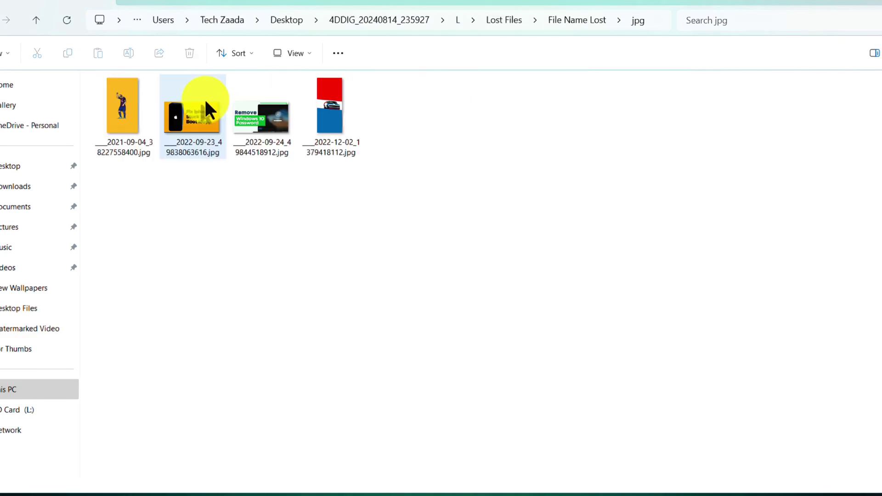
View the first recovered photo in Photos, then advance to the next one
{"action": "left_click", "coordinate": [127, 114]}
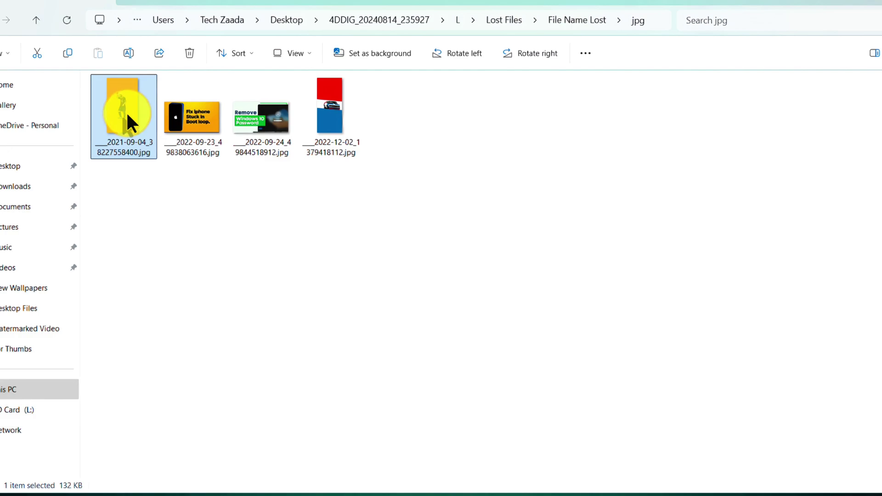
{"action": "double_click", "coordinate": [128, 116]}
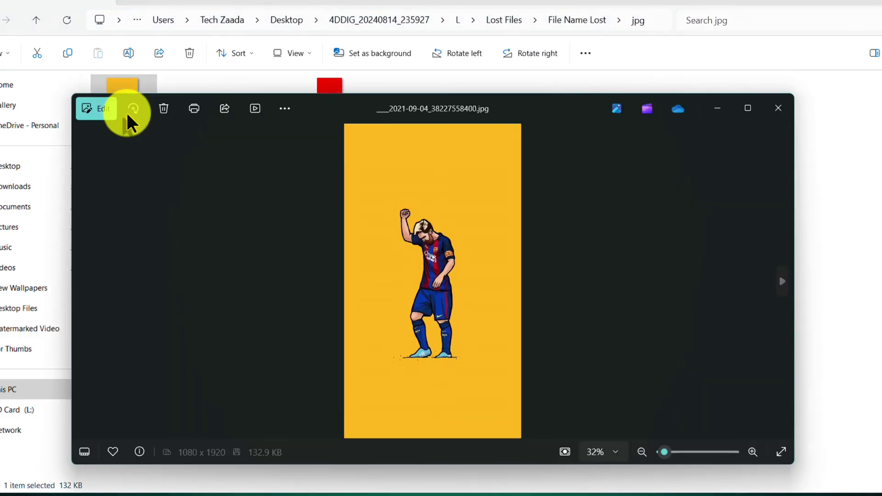
{"action": "key", "text": "Right"}
{"action": "key", "text": "Right"}
{"action": "key", "text": "Right"}
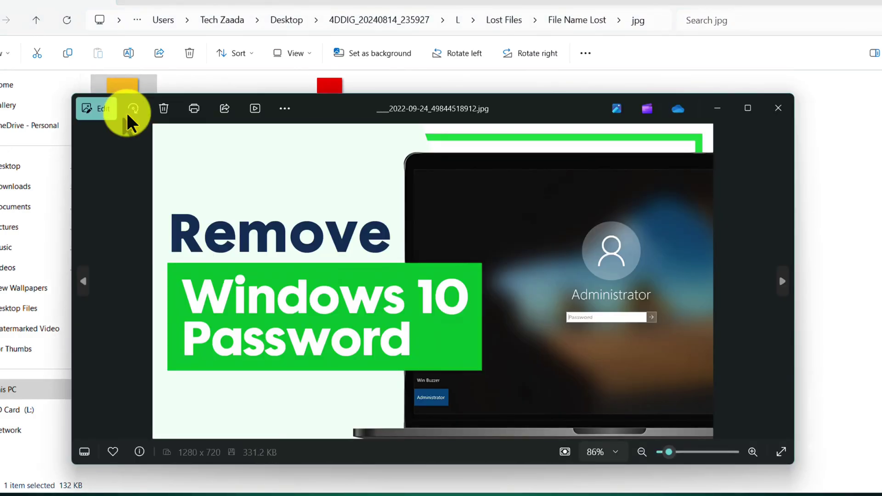